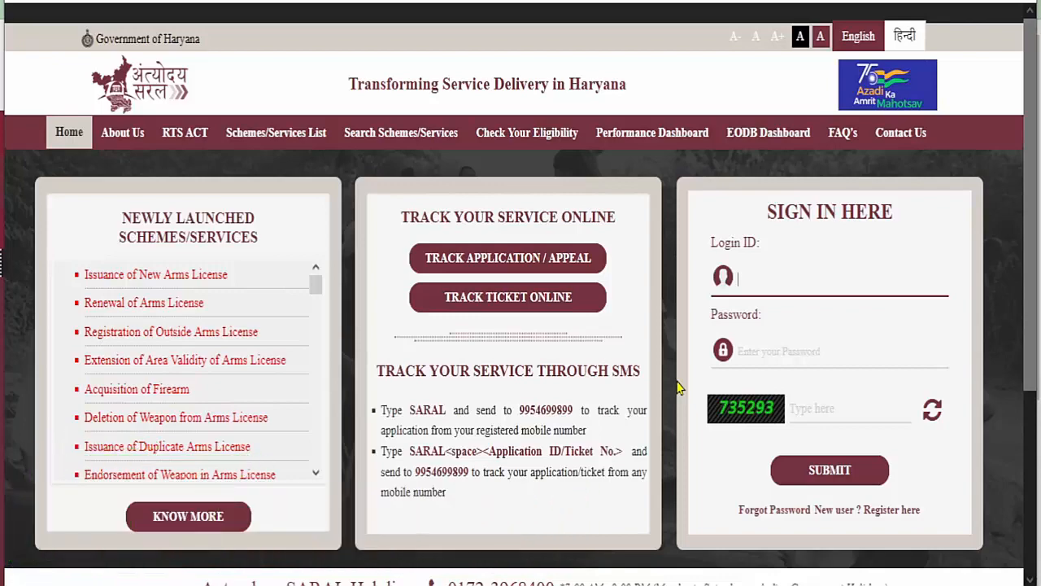
scroll(493, 402, "down", 4)
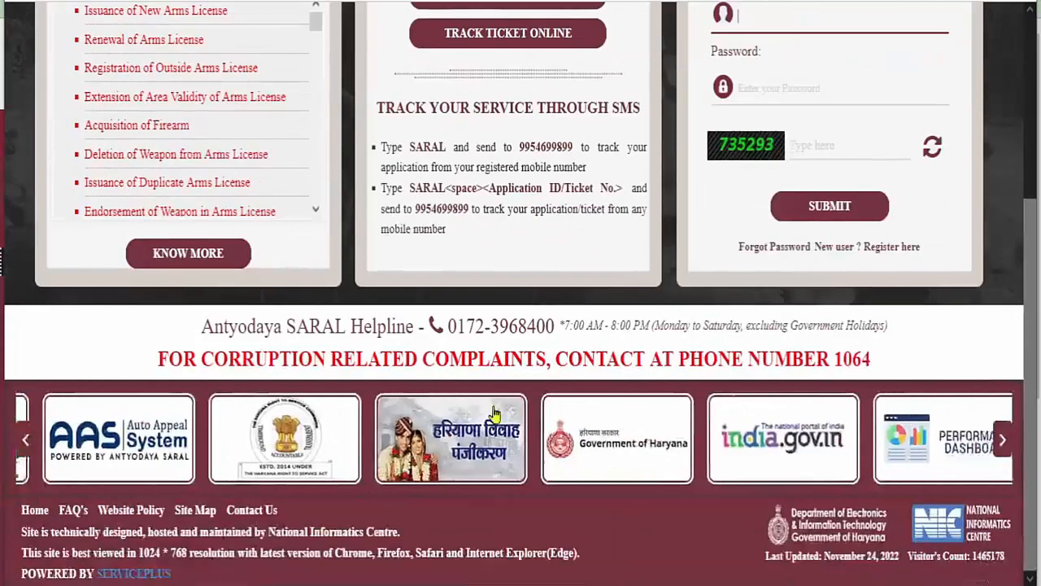
scroll(493, 402, "up", 4)
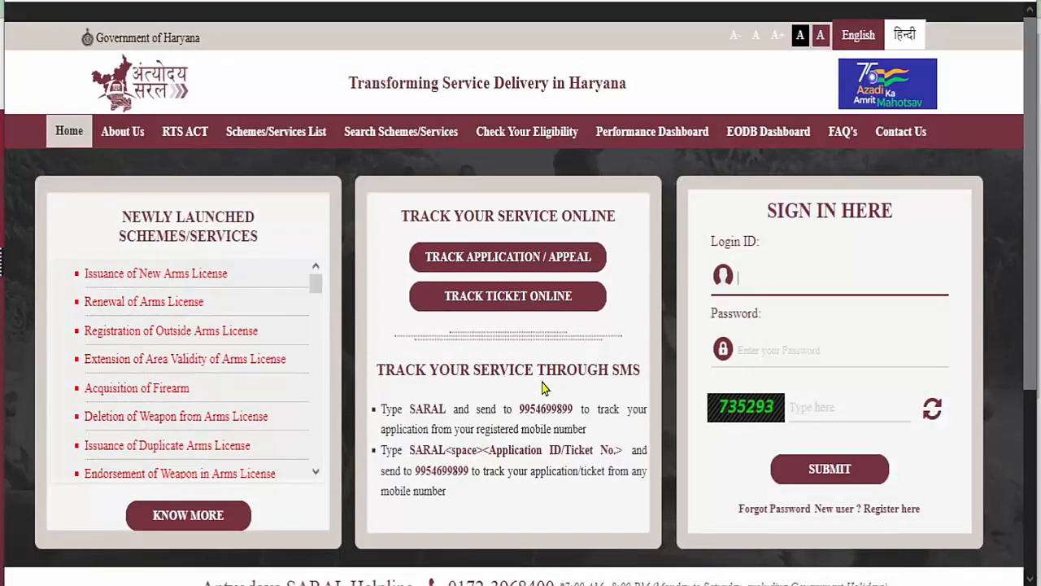
scroll(542, 389, "down", 3)
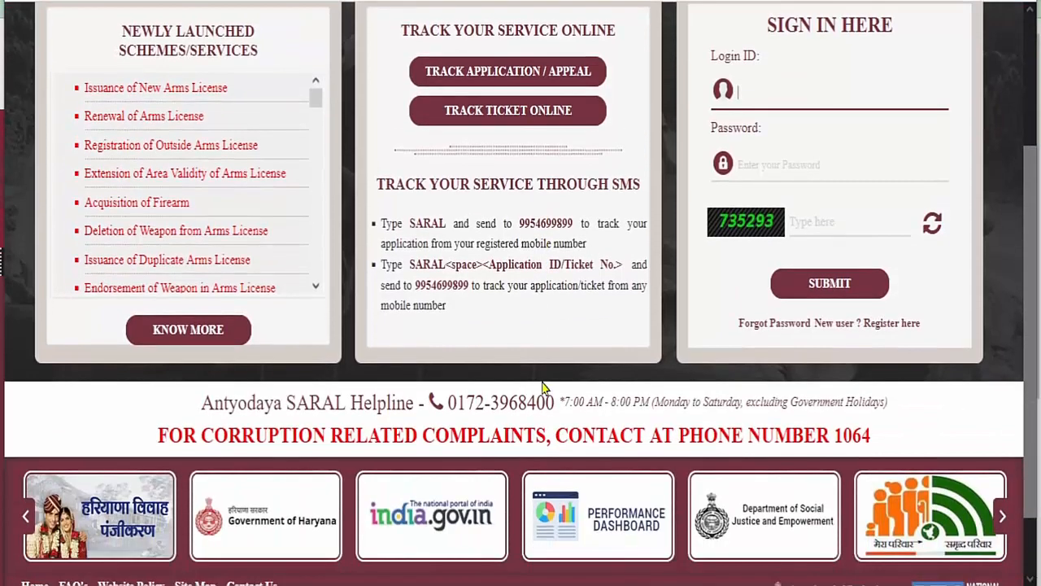
scroll(1032, 252, "down", 2)
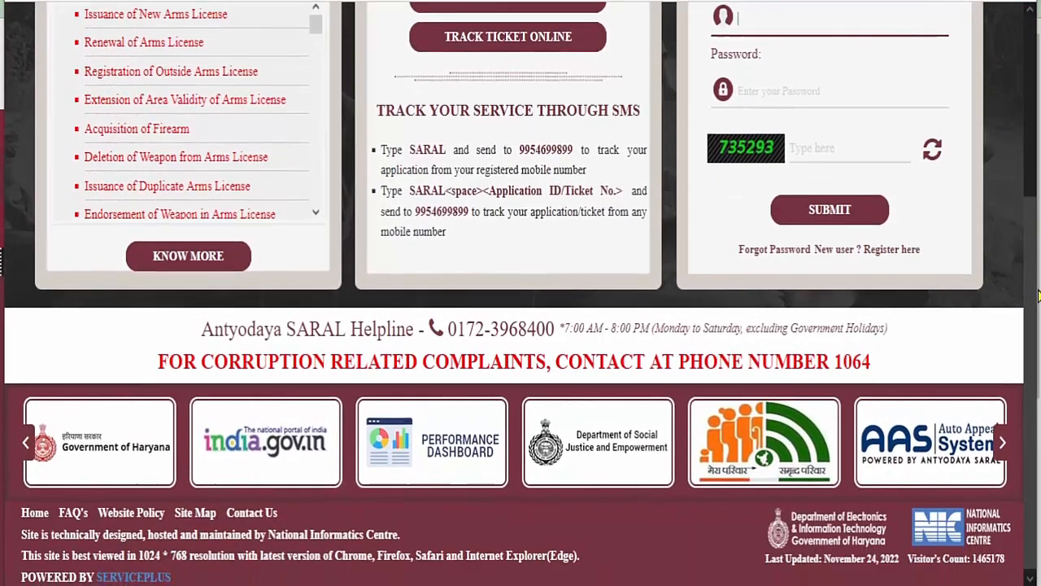
scroll(1022, 169, "up", 5)
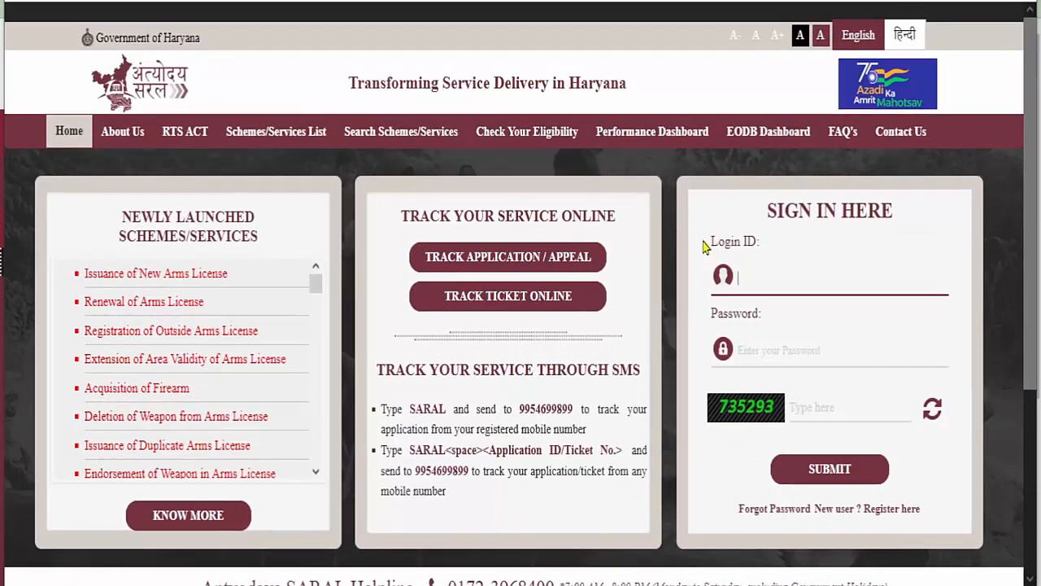
Fill in the login ID, password and captcha code in the sign-in form and sign in to the portal
left_click_drag(706, 241, 765, 250)
left_click_drag(711, 314, 764, 316)
left_click(811, 409)
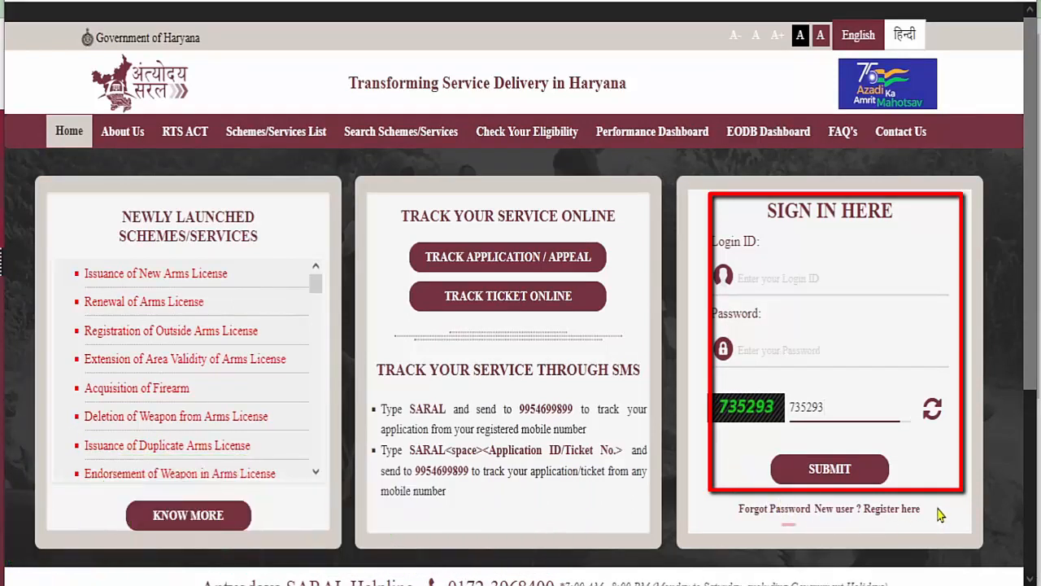
left_click_drag(939, 517, 814, 519)
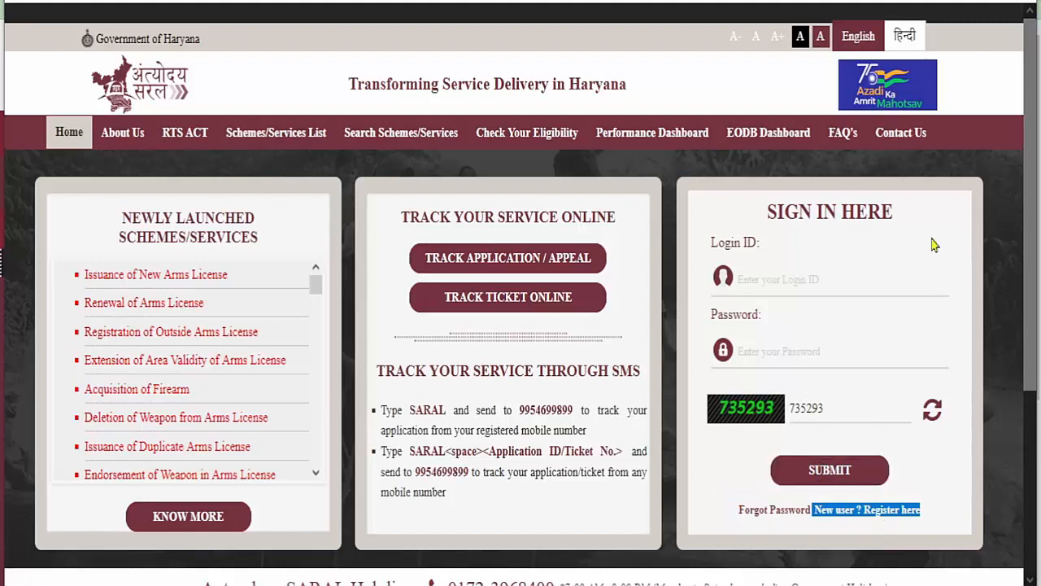
left_click(960, 514)
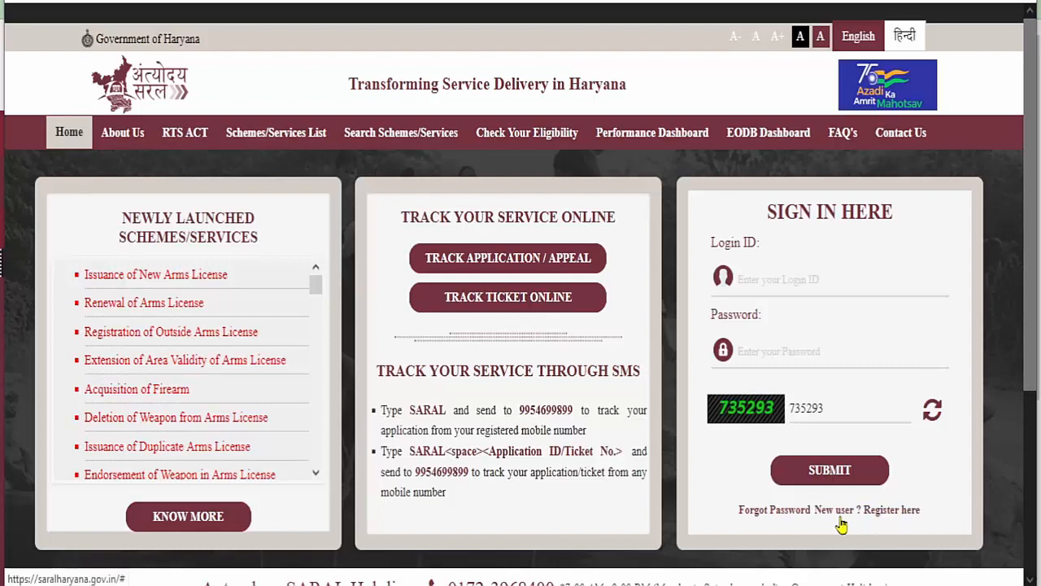
left_click_drag(928, 511, 813, 509)
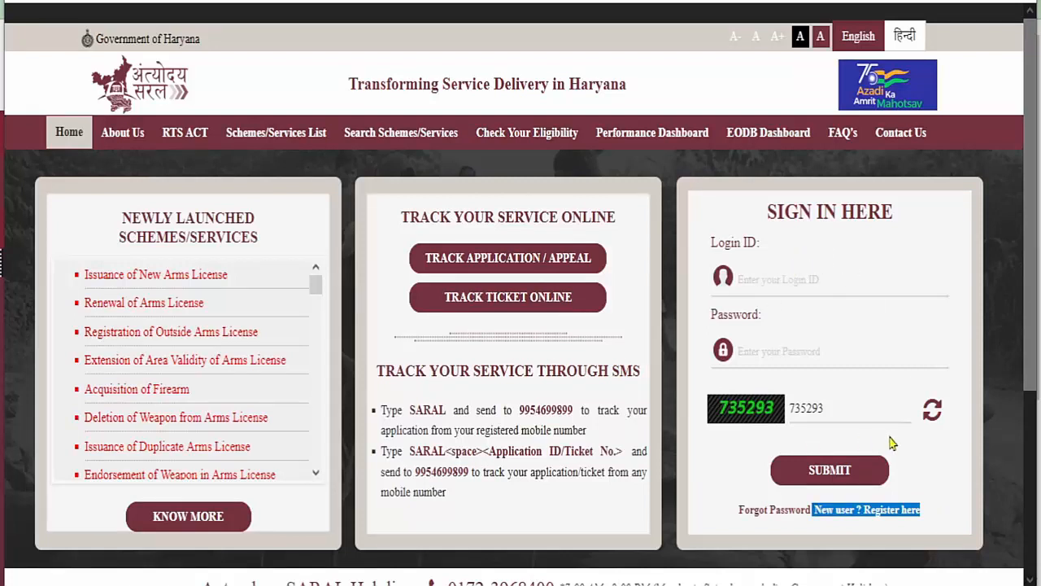
left_click(774, 331)
left_click_drag(712, 243, 762, 249)
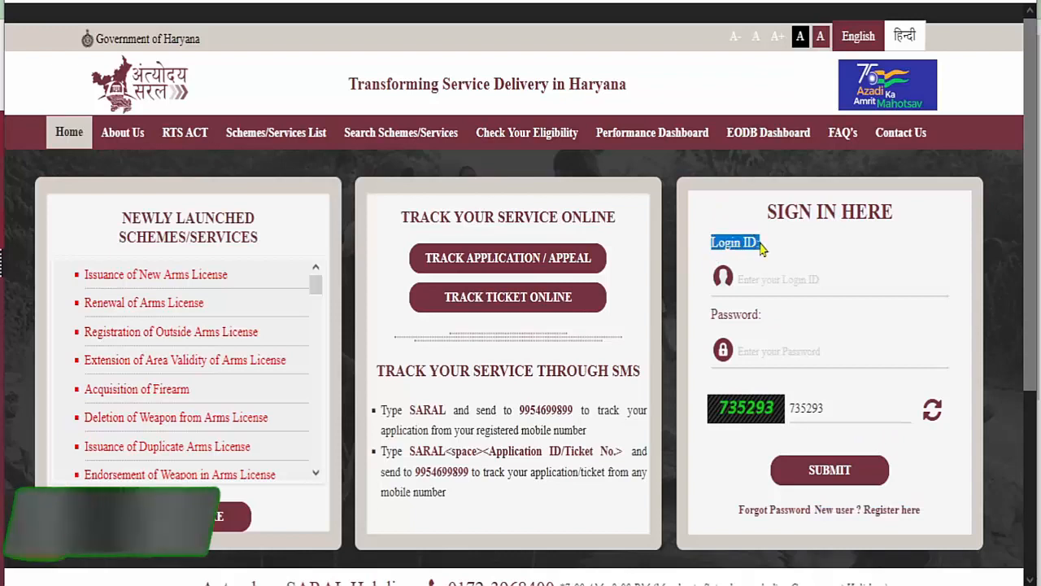
left_click_drag(712, 315, 758, 317)
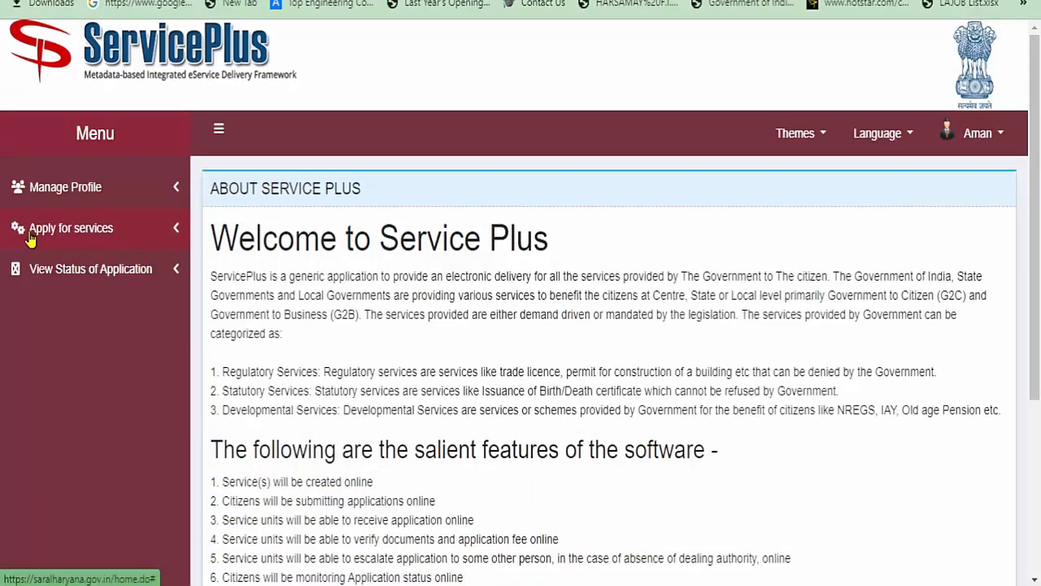
Open the list of all available Haryana services to apply for and look over its entries
left_click(93, 229)
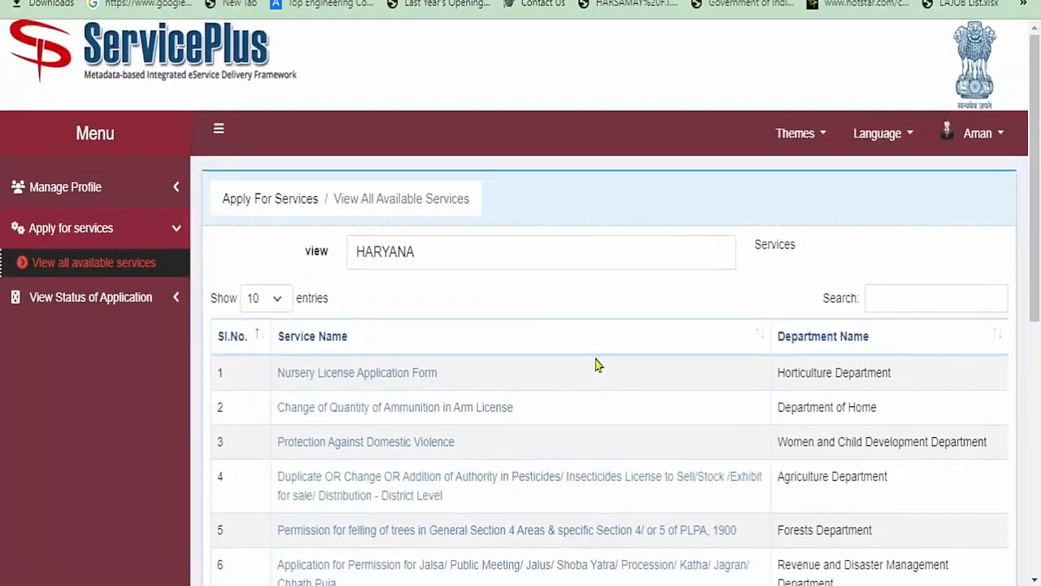
scroll(533, 311, "down", 5)
scroll(532, 325, "up", 5)
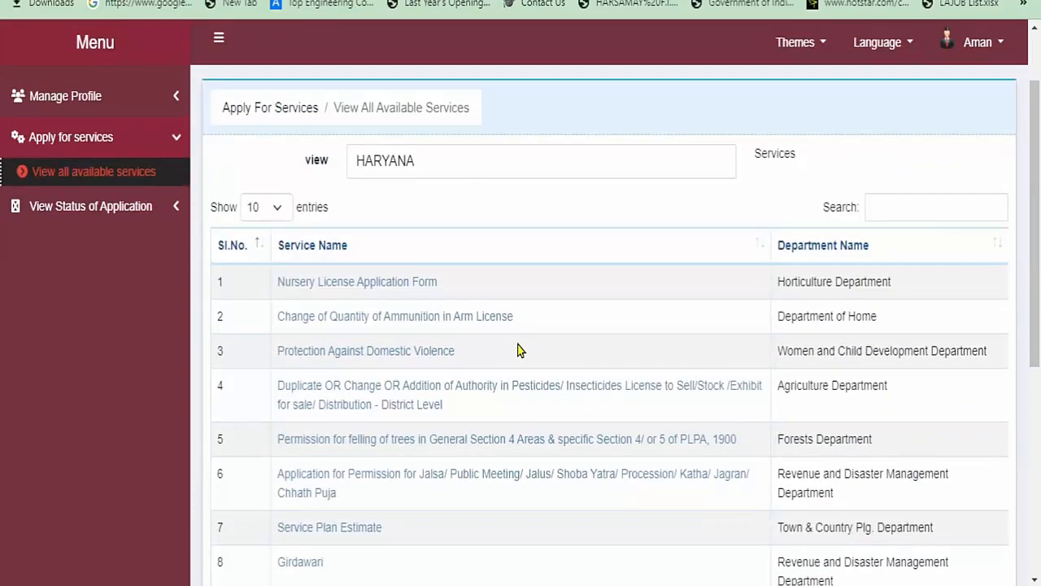
scroll(517, 354, "down", 1)
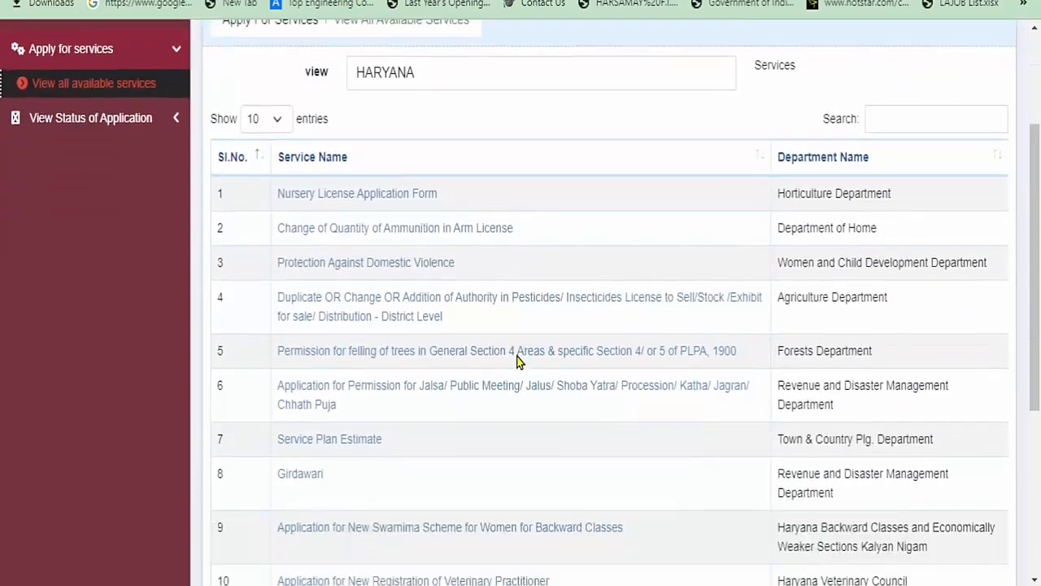
scroll(541, 365, "up", 3)
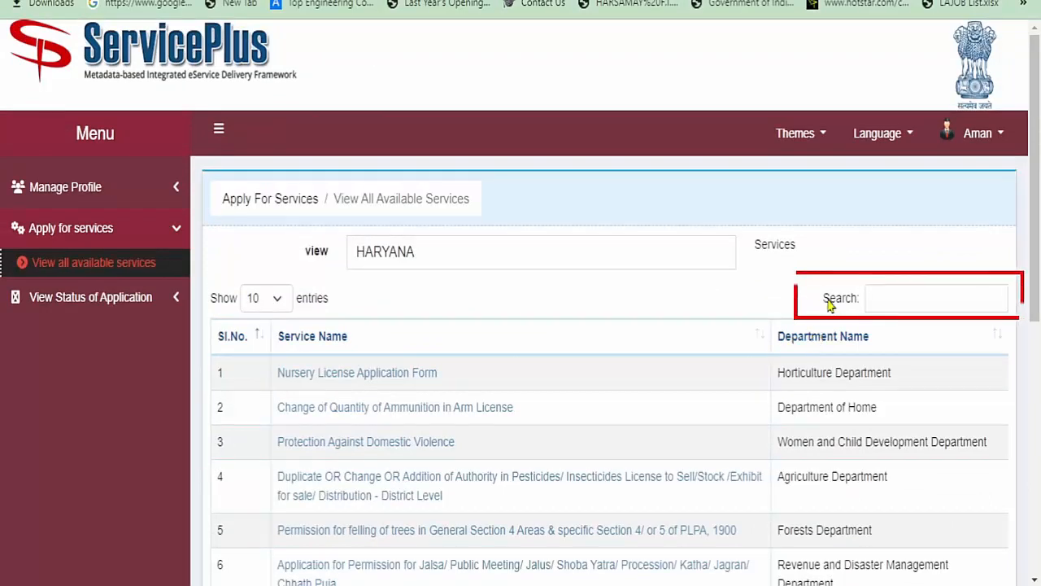
Search the services for EWS and open Income and Asset Certificate for Economically Weaker Section-EWS
left_click_drag(828, 301, 857, 304)
left_click(898, 298)
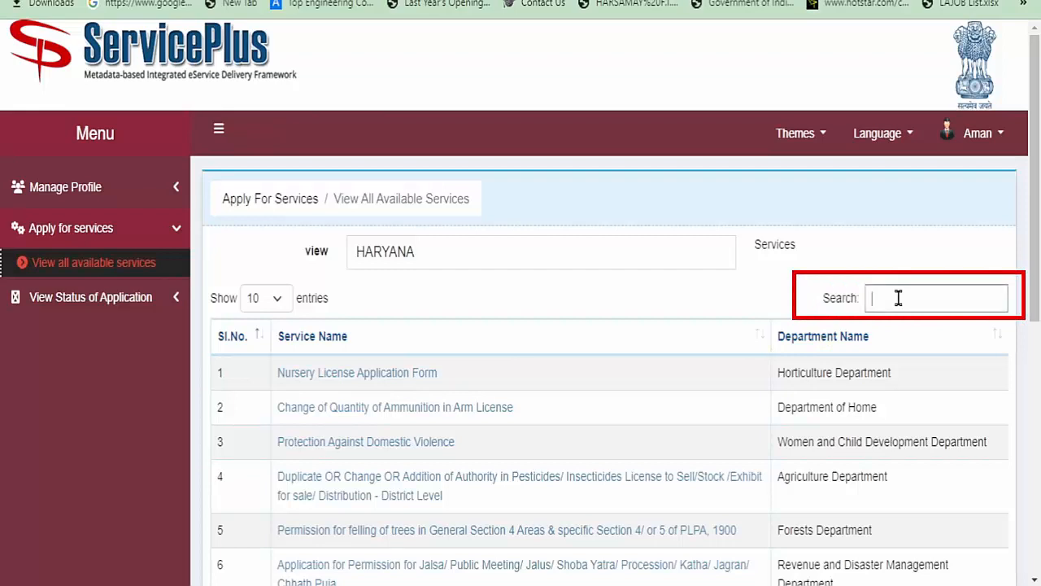
type("E")
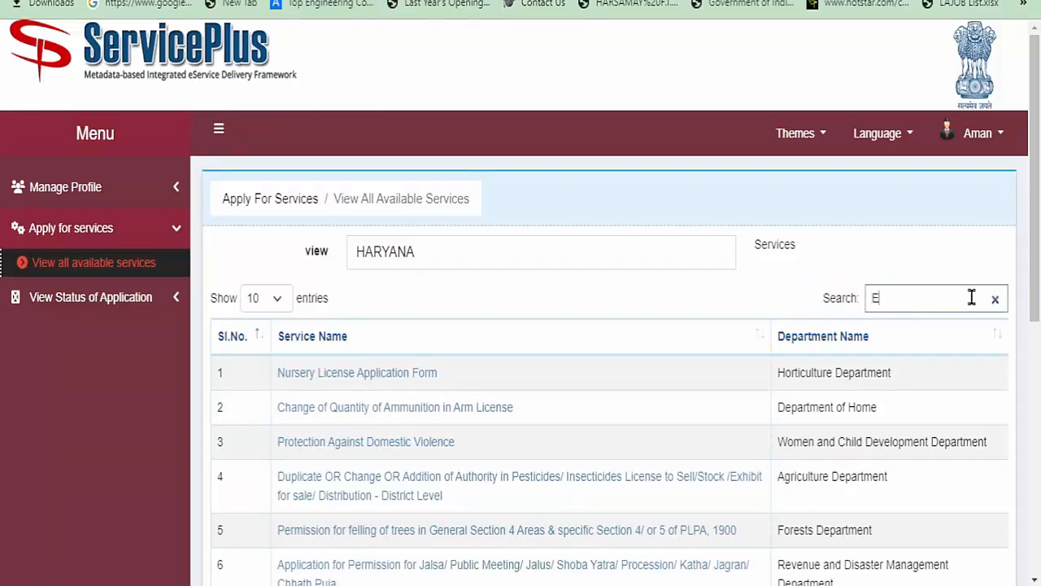
type("WS")
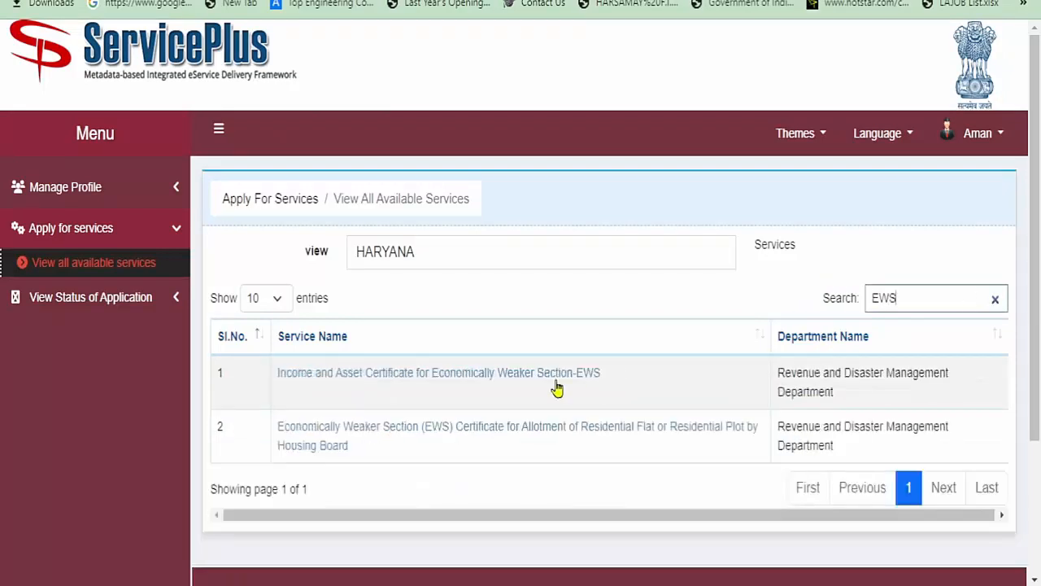
left_click_drag(279, 376, 588, 391)
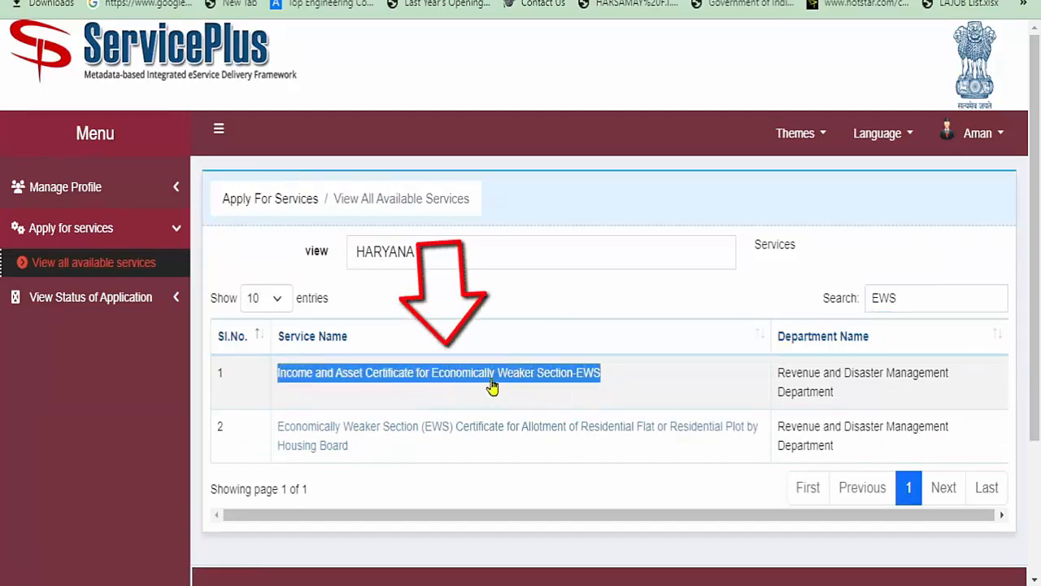
left_click(450, 380)
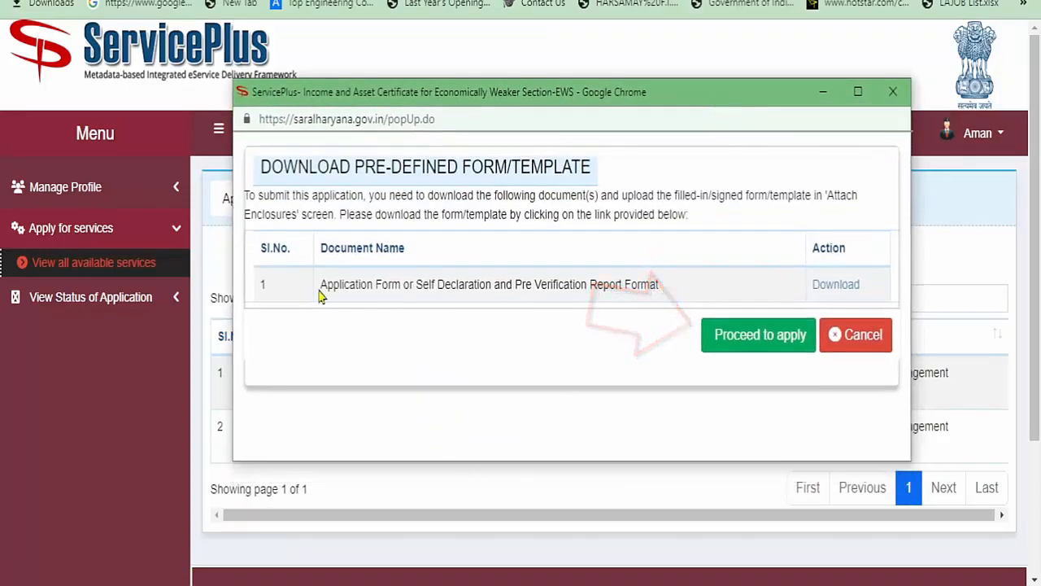
Download the Application Form or Self Declaration and Pre Verification Report Format and open the PDF
left_click_drag(321, 284, 651, 284)
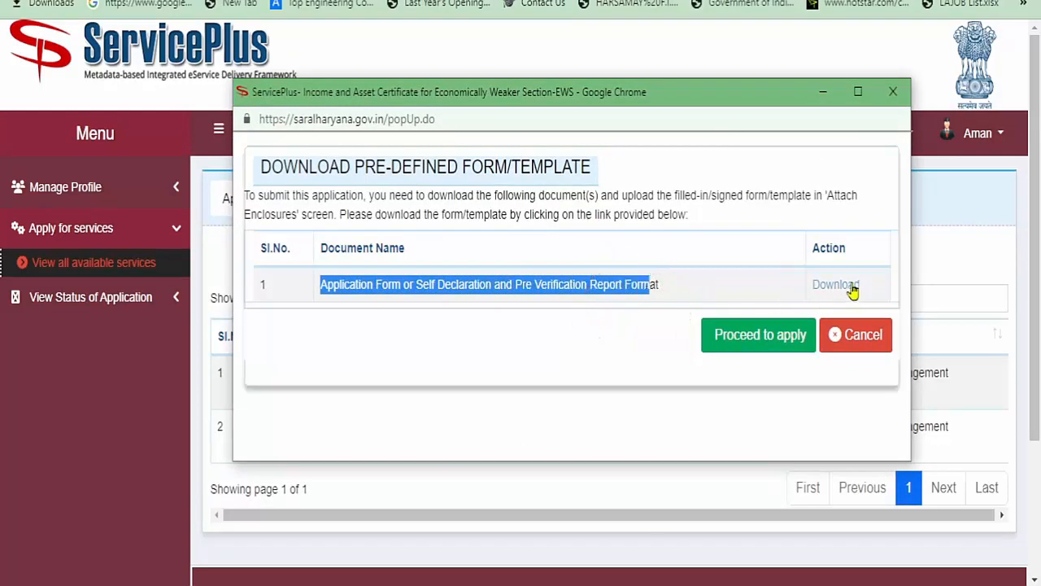
left_click(857, 92)
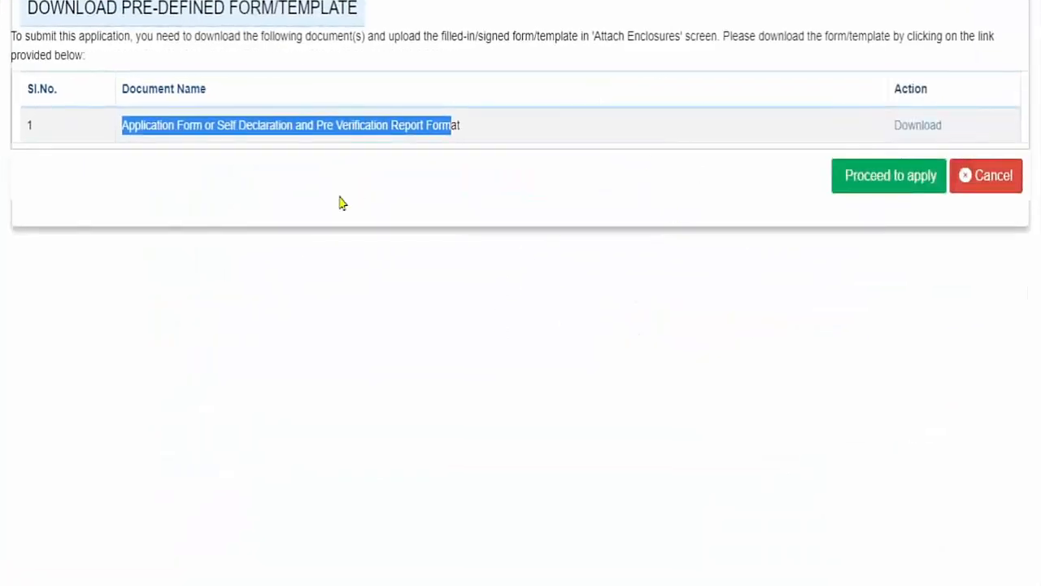
left_click(439, 186)
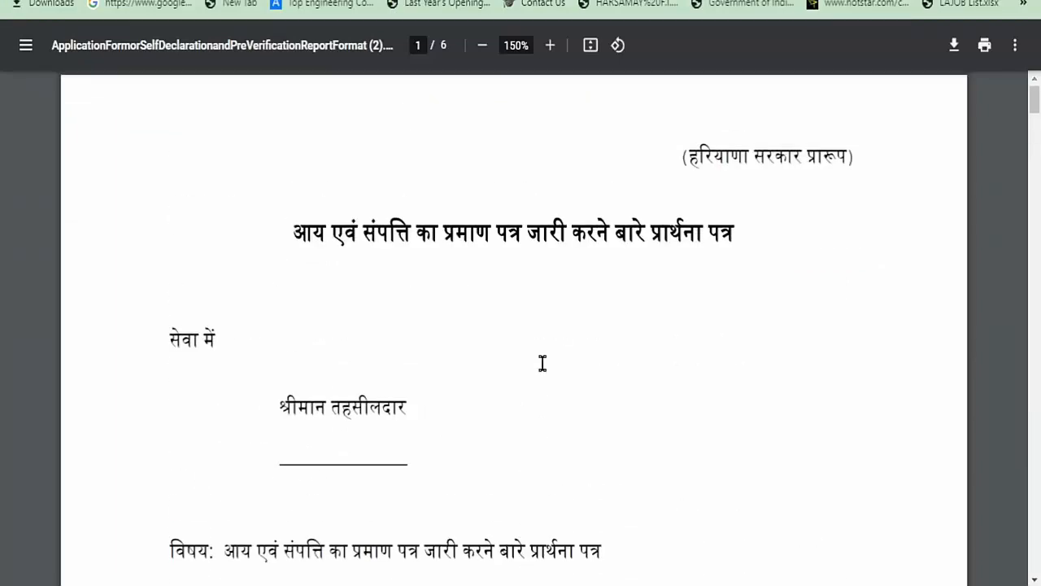
Read through the application letter and the self-attested declaration on the first two pages of the form
scroll(542, 363, "down", 6)
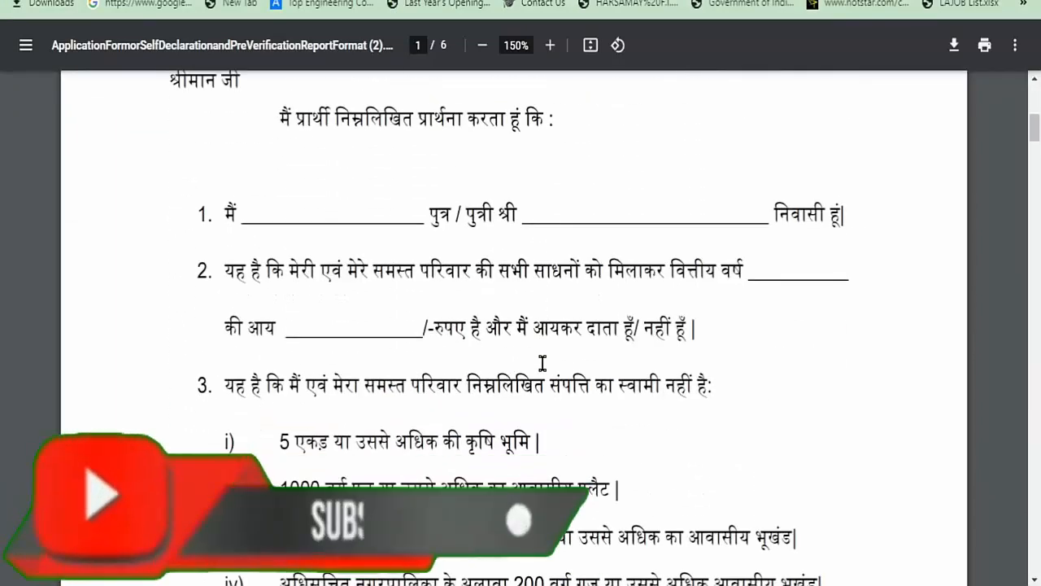
scroll(542, 363, "down", 2)
scroll(537, 362, "down", 4)
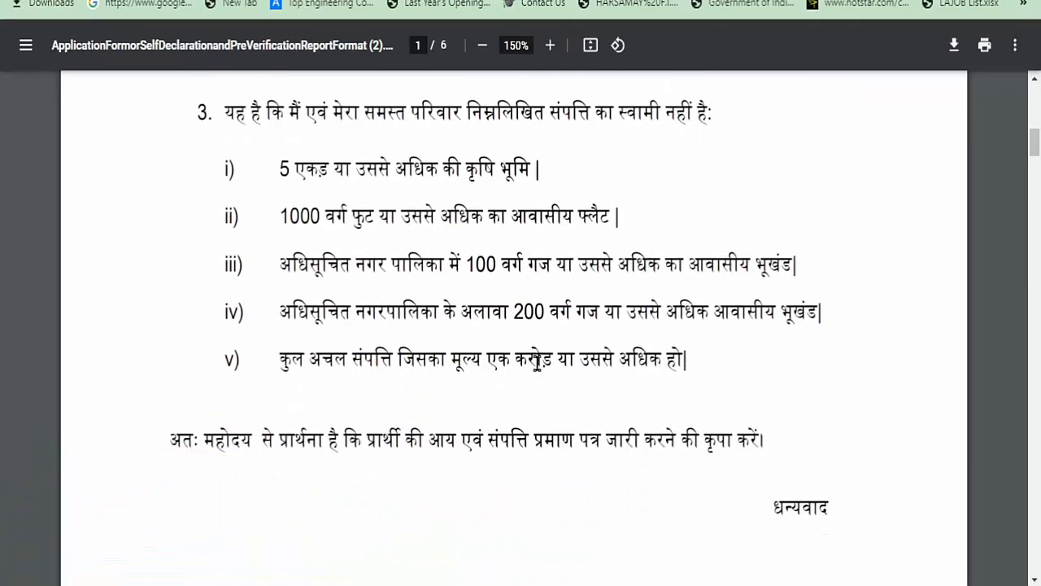
scroll(537, 362, "down", 8)
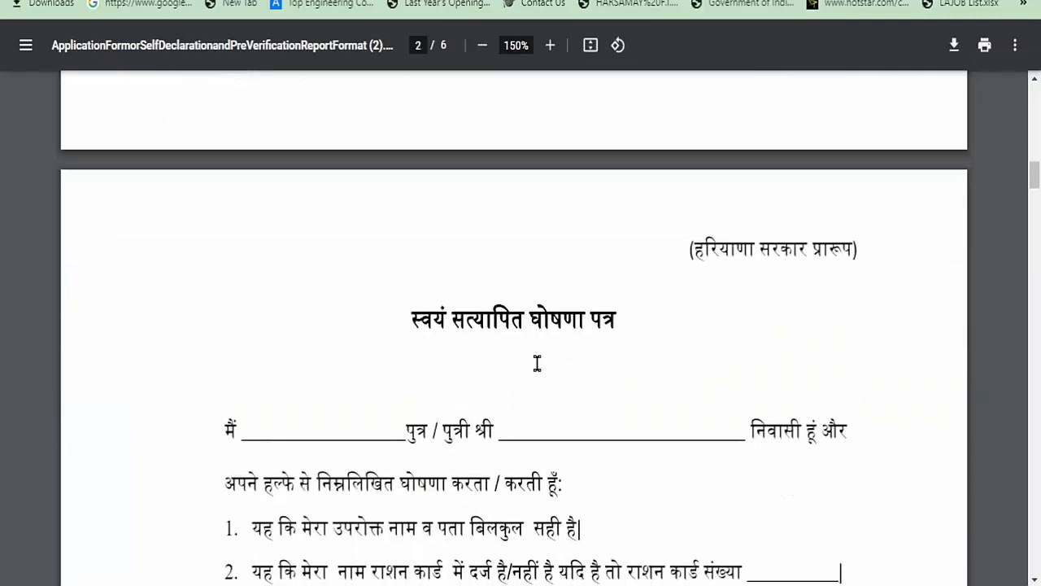
scroll(537, 362, "down", 5)
scroll(505, 490, "up", 2)
scroll(532, 456, "down", 1)
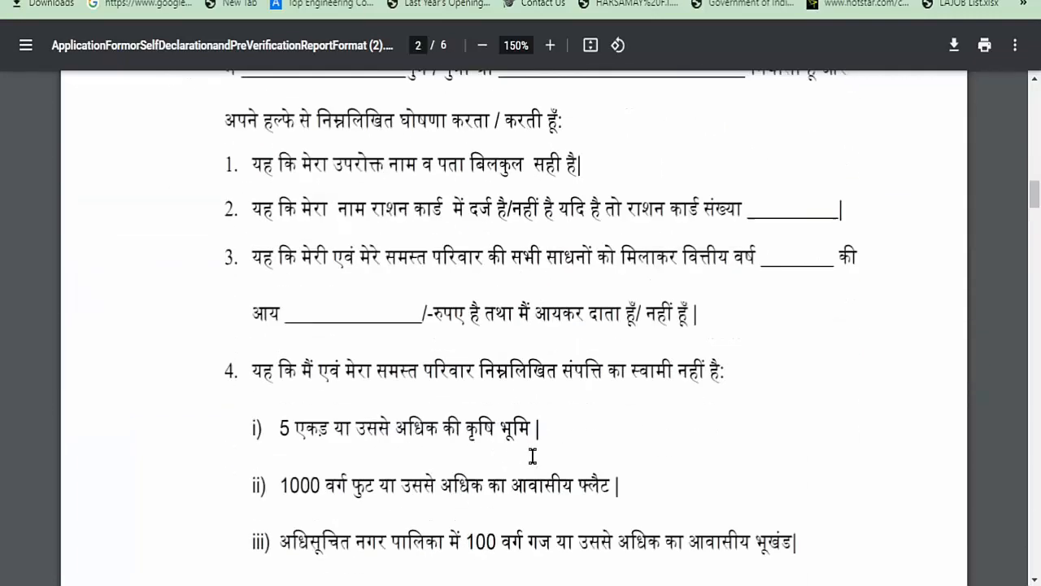
scroll(532, 456, "down", 2)
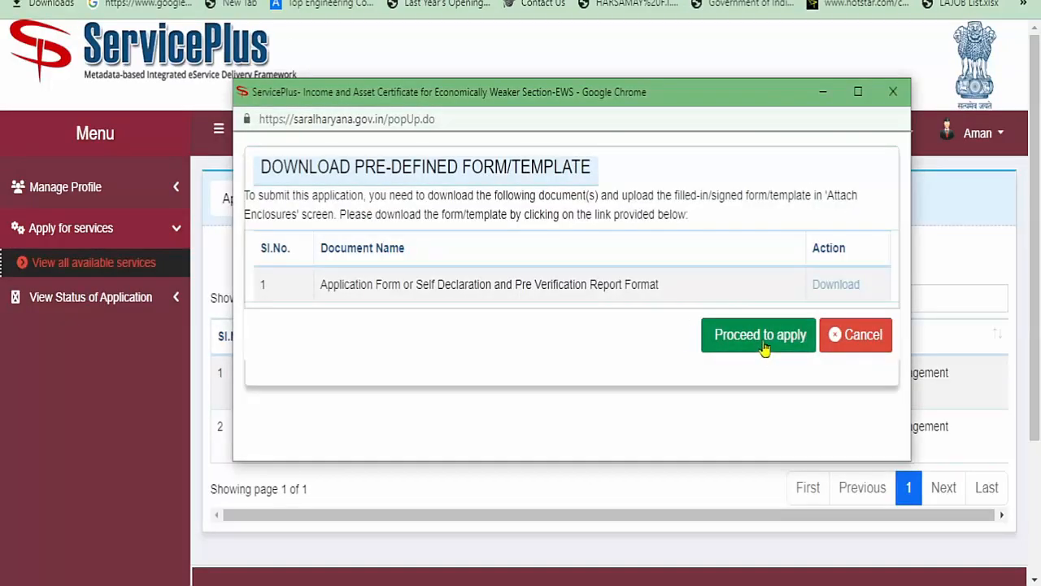
Proceed to apply for the EWS certificate and choose the "I have Family ID" option
left_click(761, 343)
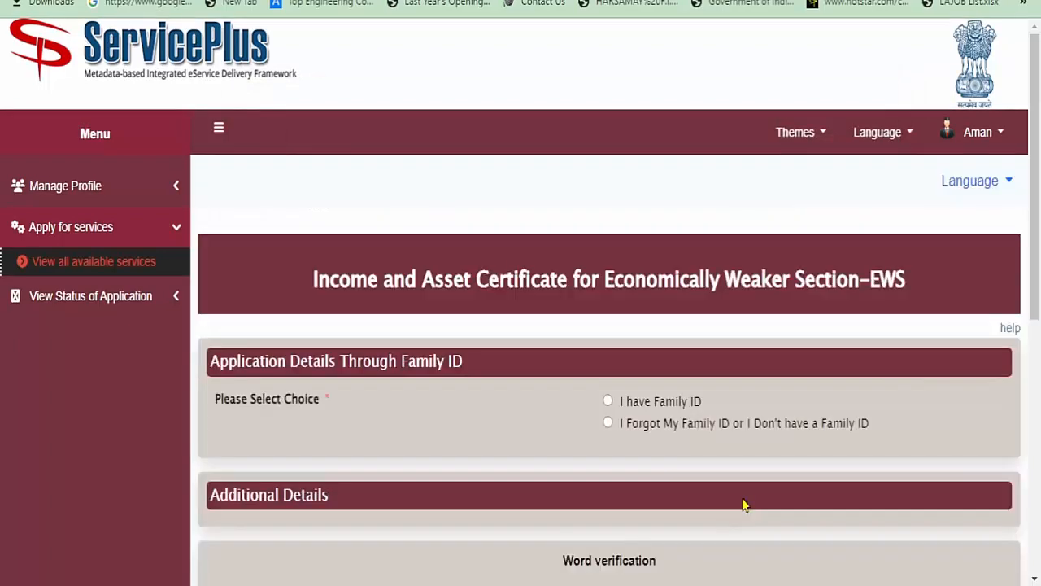
scroll(675, 393, "down", 1)
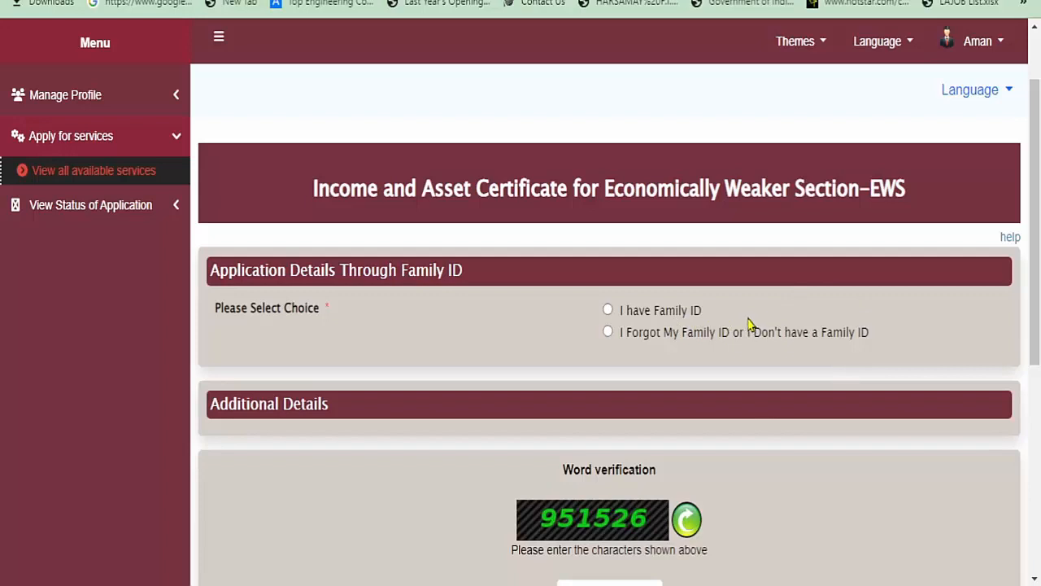
left_click_drag(701, 314, 620, 318)
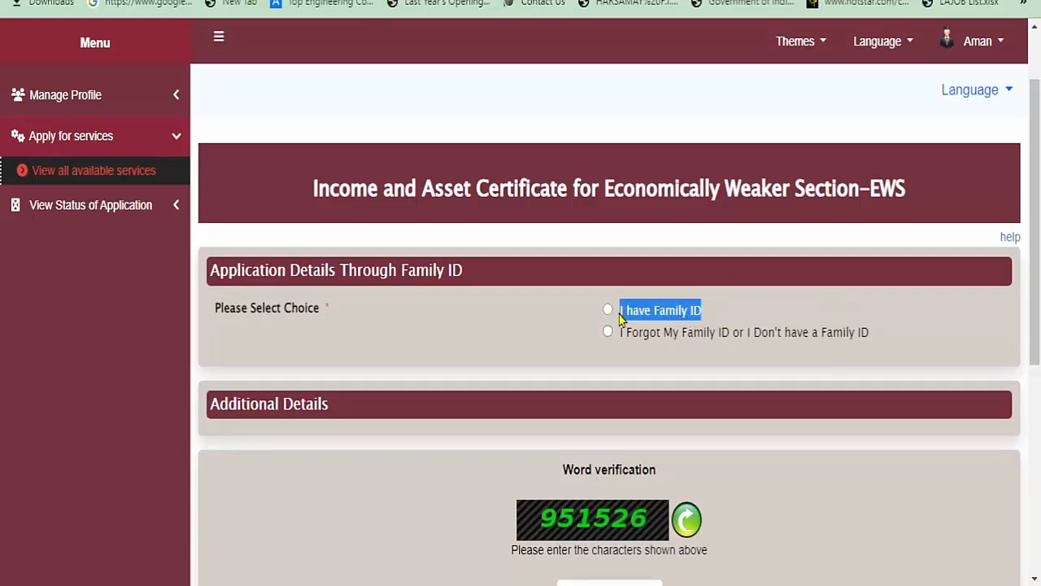
left_click(608, 310)
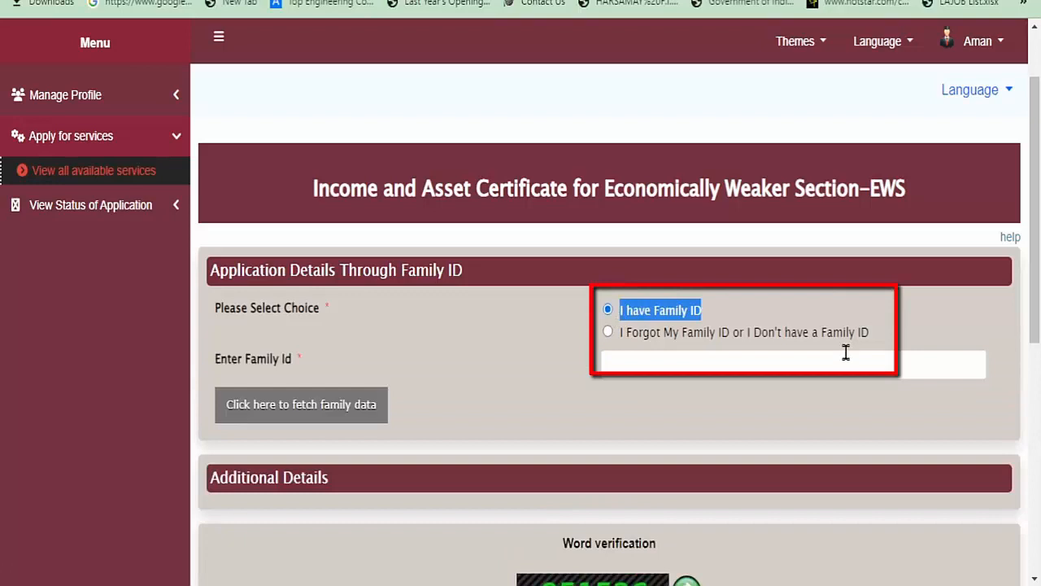
Enter the applicant's Family ID and fetch the family data to bring up the member details
left_click(629, 362)
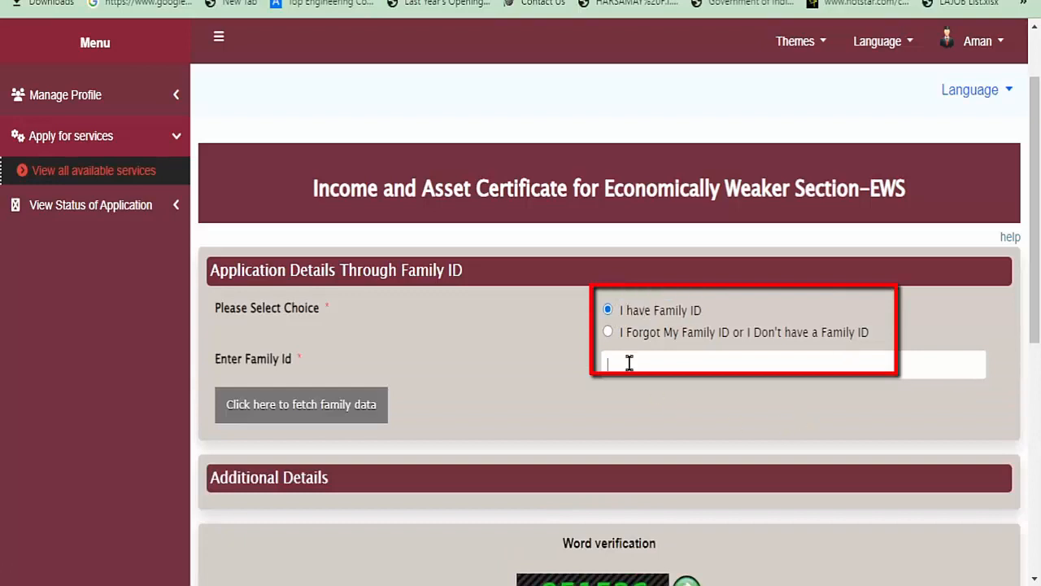
left_click(337, 411)
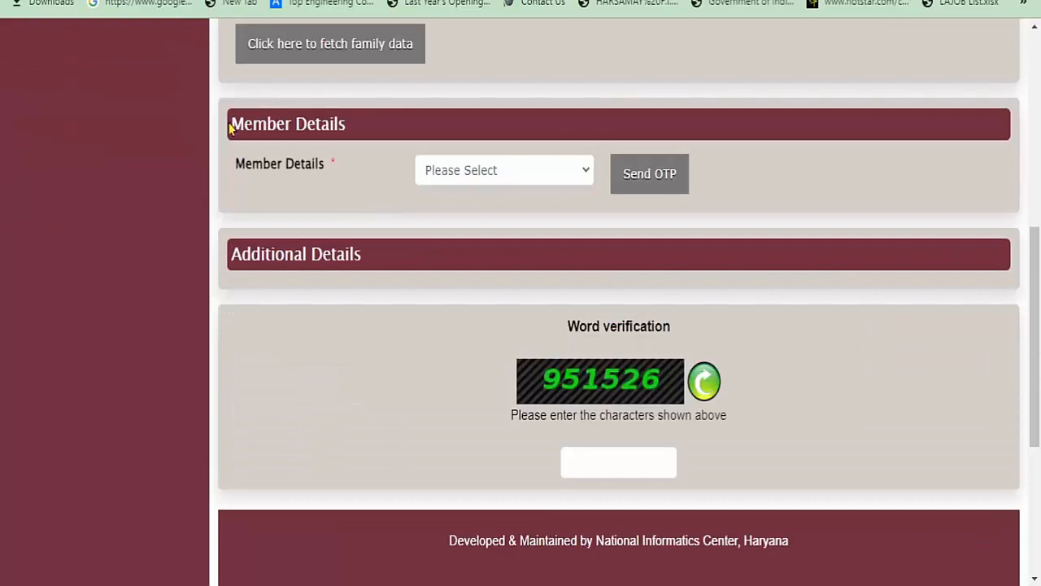
left_click_drag(230, 128, 353, 131)
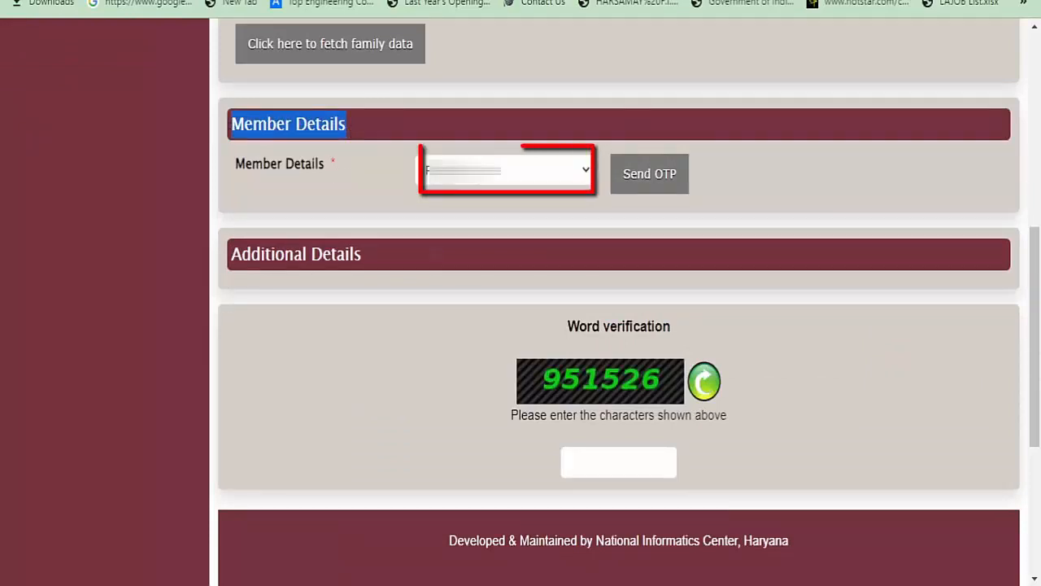
Choose the second family member as the applicant in Member Details and complete the OTP verification with the code sent to the registered mobile
left_click(480, 171)
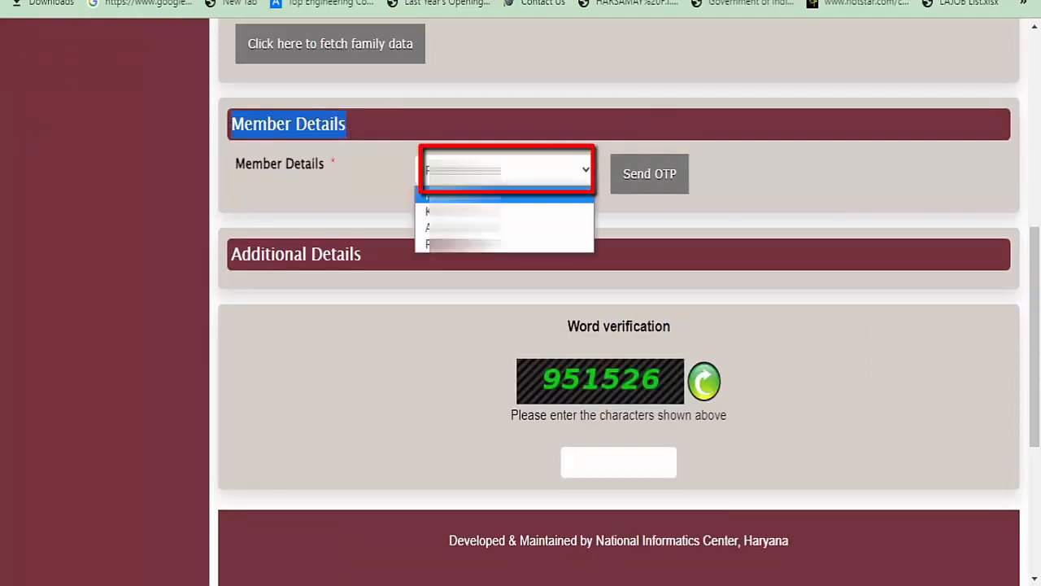
left_click(570, 211)
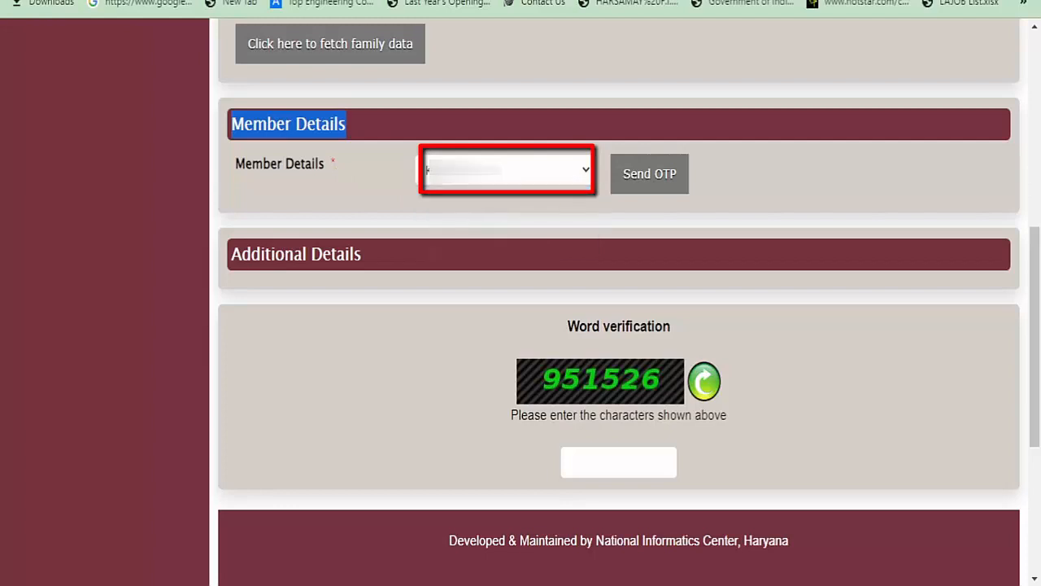
left_click(652, 186)
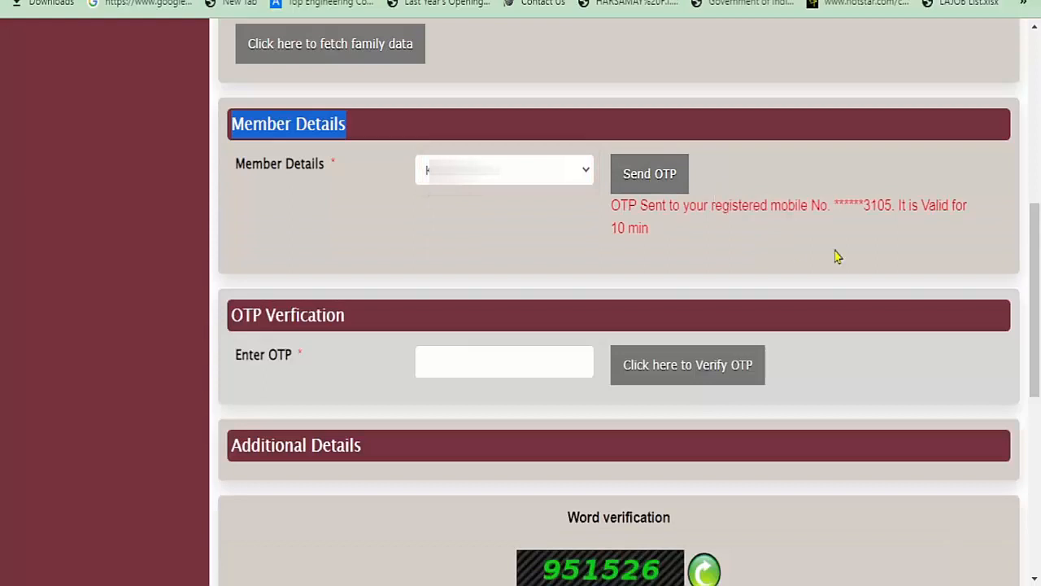
left_click_drag(781, 205, 898, 206)
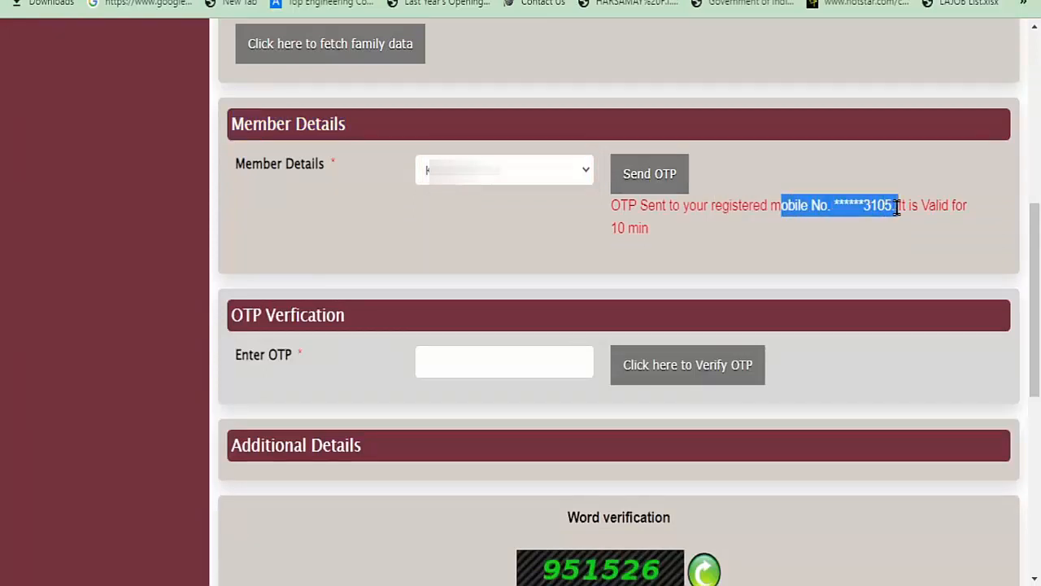
left_click(899, 249)
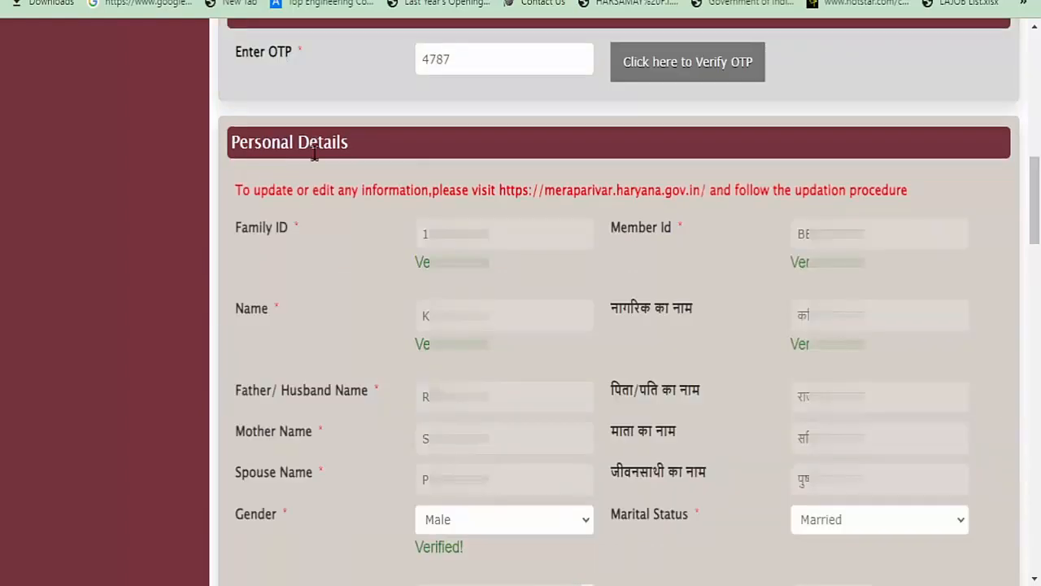
Review the fetched Personal Details, including the Family ID, Member Id, applicant and parent names, spouse name and gender fields
left_click_drag(347, 143, 227, 147)
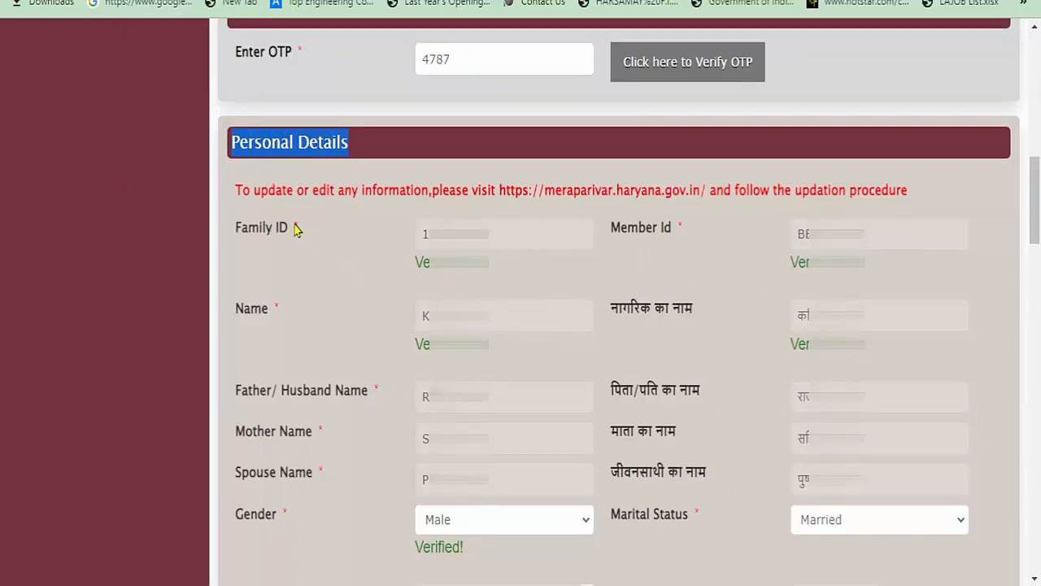
left_click_drag(299, 227, 228, 227)
left_click_drag(278, 320, 263, 316)
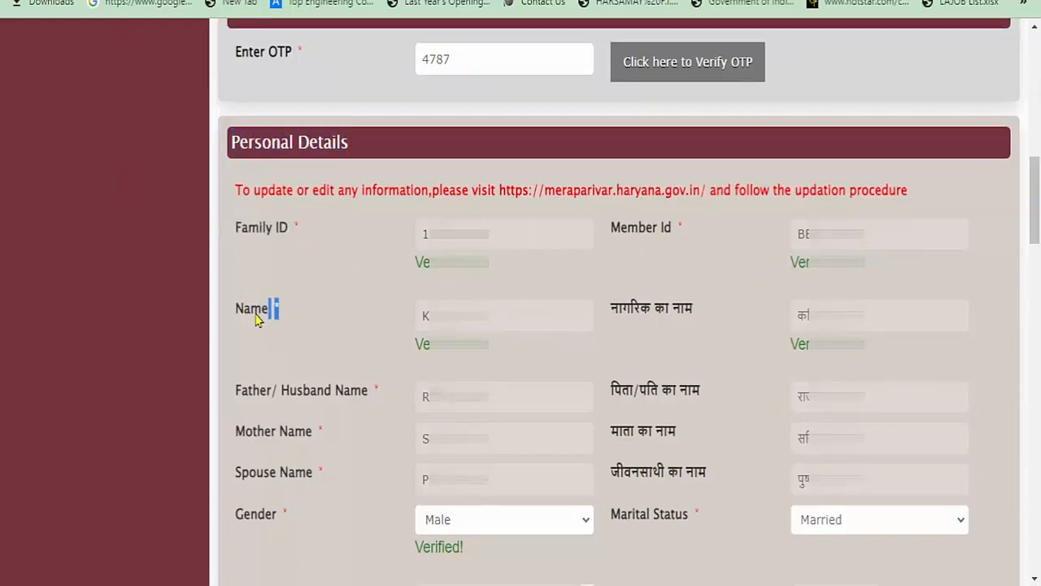
left_click_drag(370, 395, 235, 392)
left_click_drag(343, 445, 235, 435)
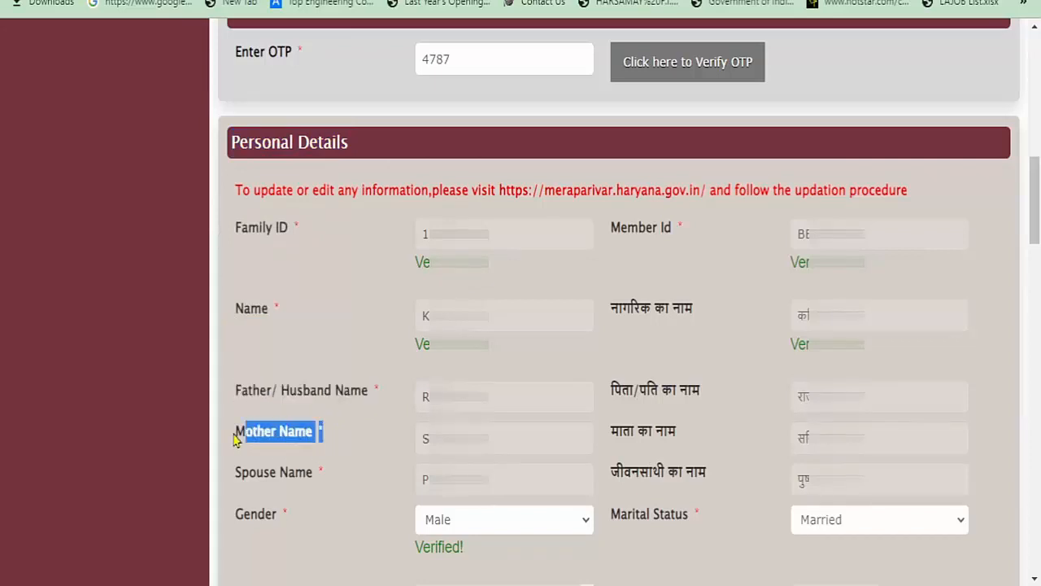
left_click_drag(330, 486, 247, 503)
left_click_drag(296, 526, 230, 524)
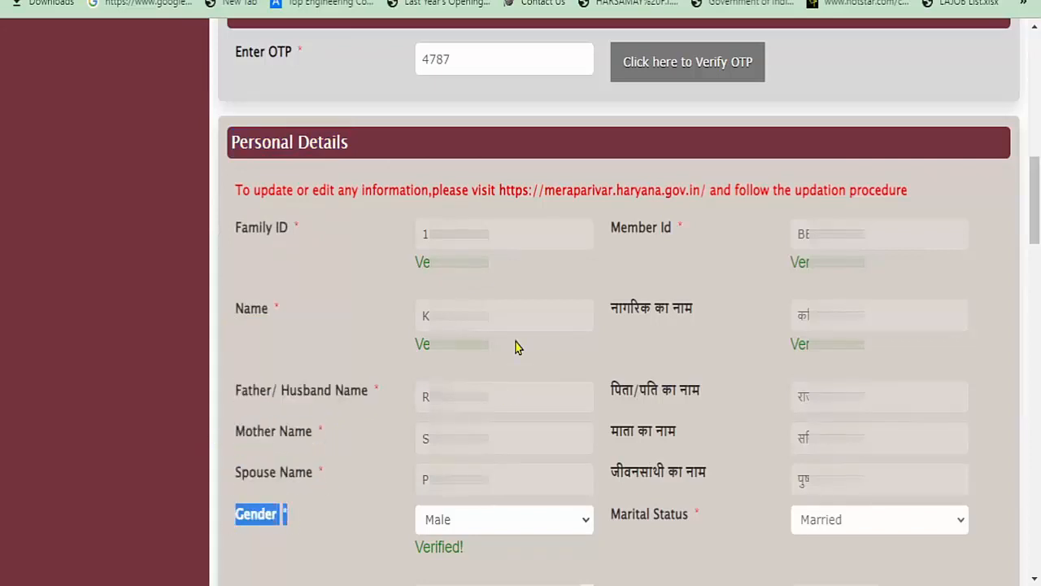
left_click_drag(696, 230, 611, 229)
left_click_drag(697, 310, 620, 312)
left_click(719, 419)
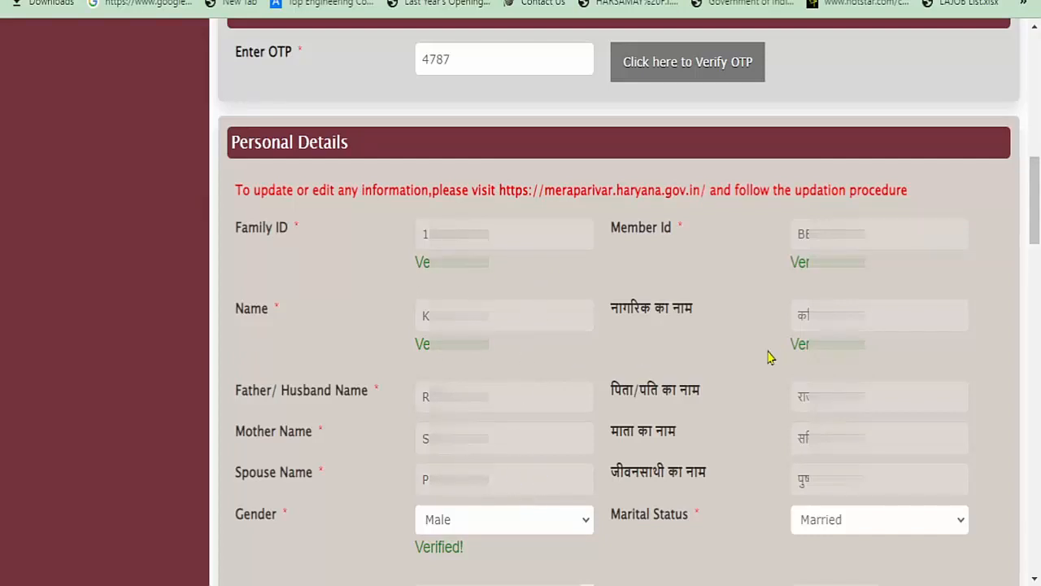
Review the permanent address, correspondence address, mobile number and e-mail fields of the Personal Details
scroll(1011, 258, "down", 5)
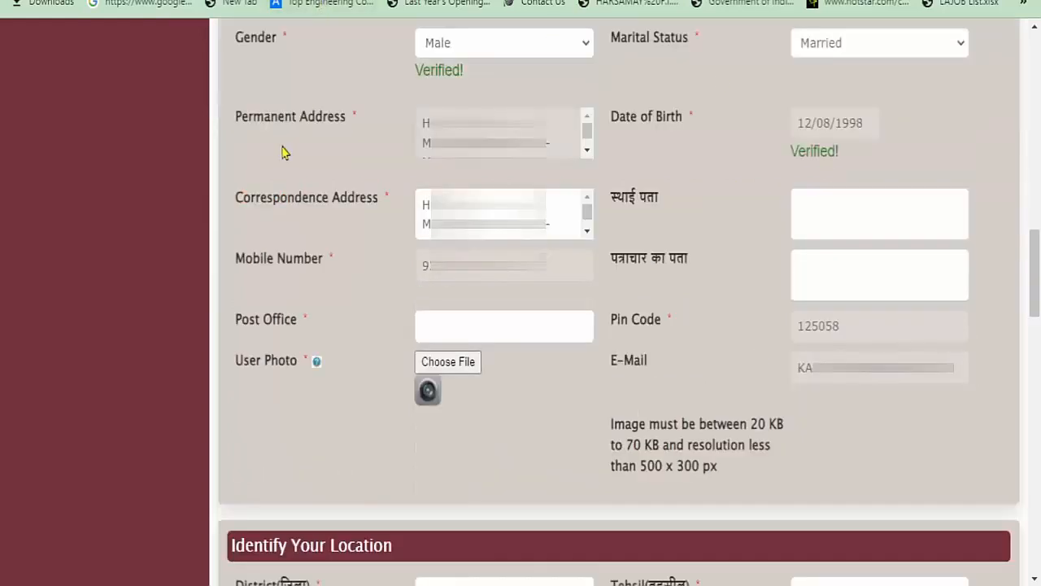
left_click_drag(341, 127, 236, 121)
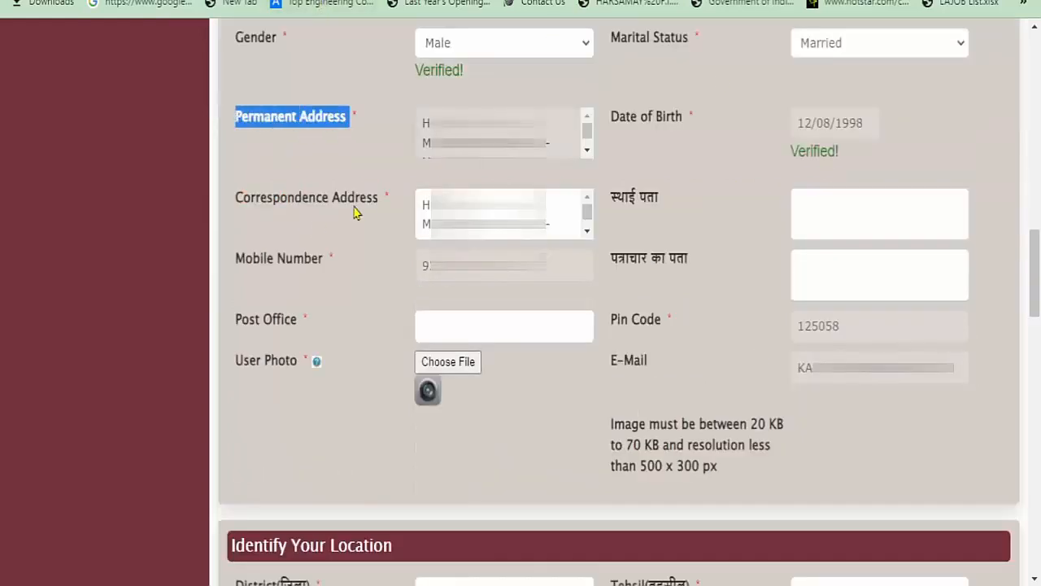
left_click_drag(380, 206, 235, 200)
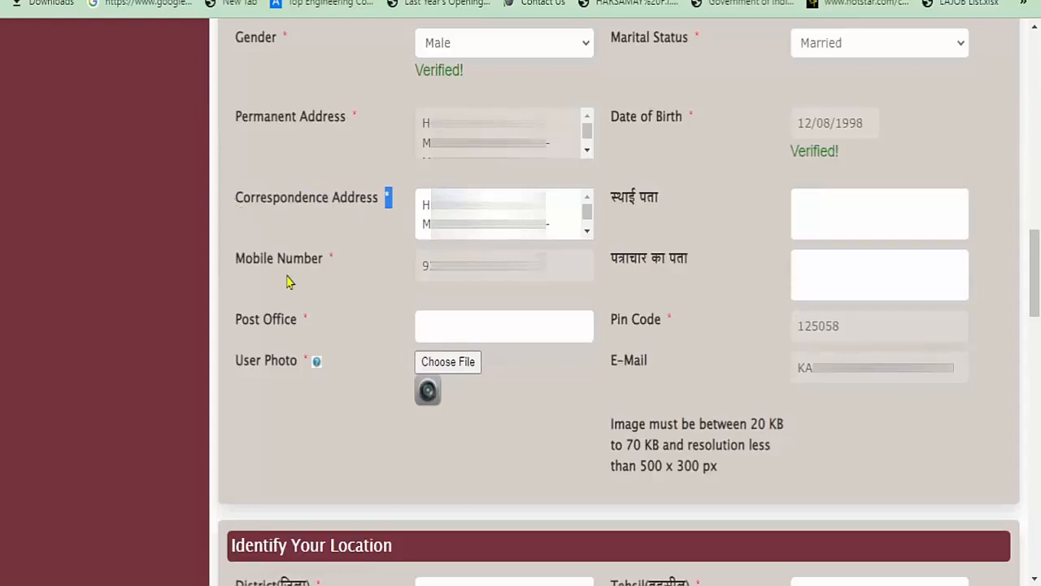
left_click_drag(335, 258, 239, 268)
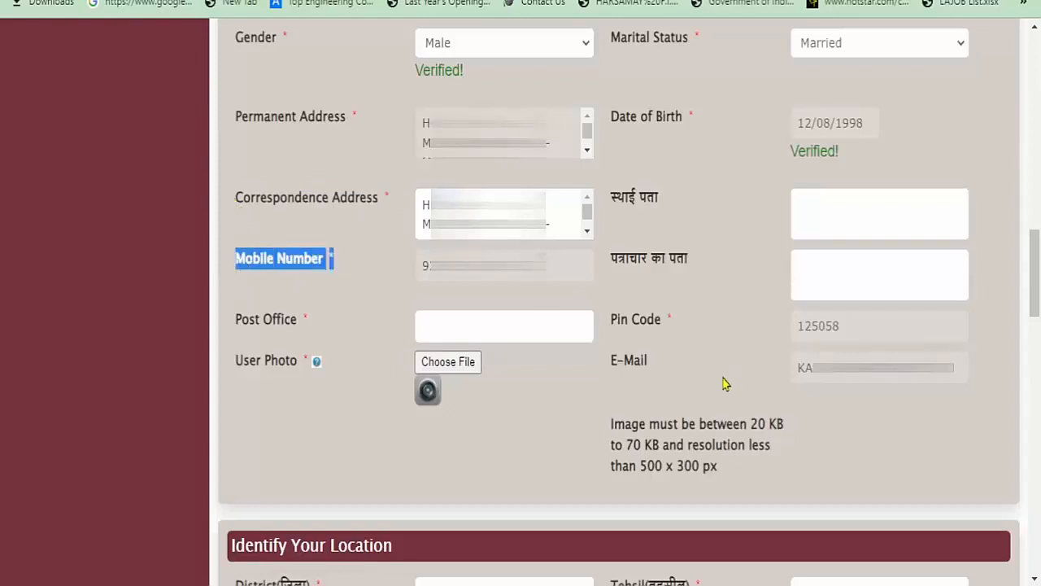
left_click_drag(669, 378, 610, 363)
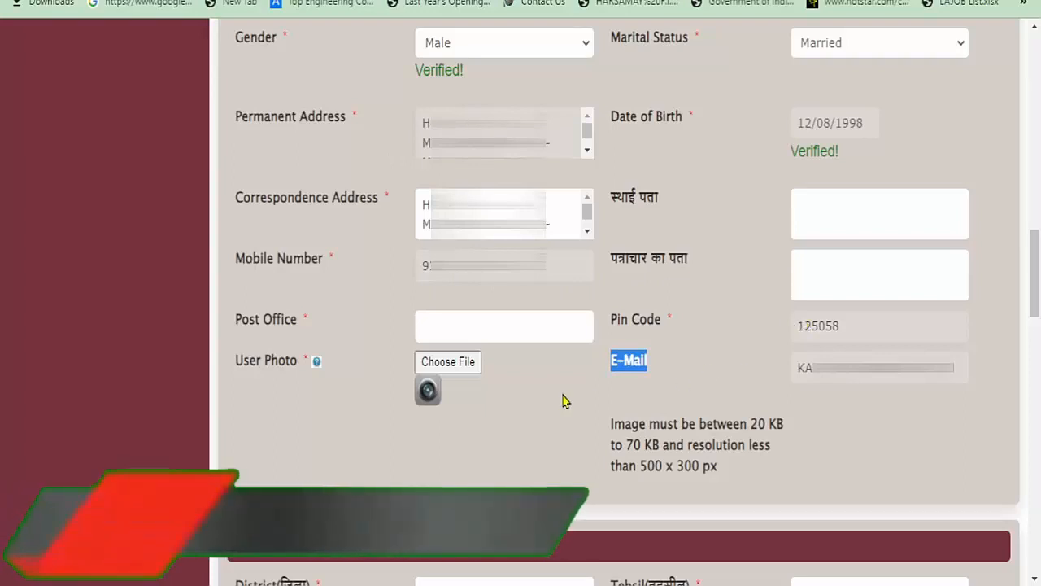
left_click(502, 476)
Check the User Photo size limits of 20 KB to 70 KB and upload the applicant's photo
left_click_drag(244, 370, 297, 372)
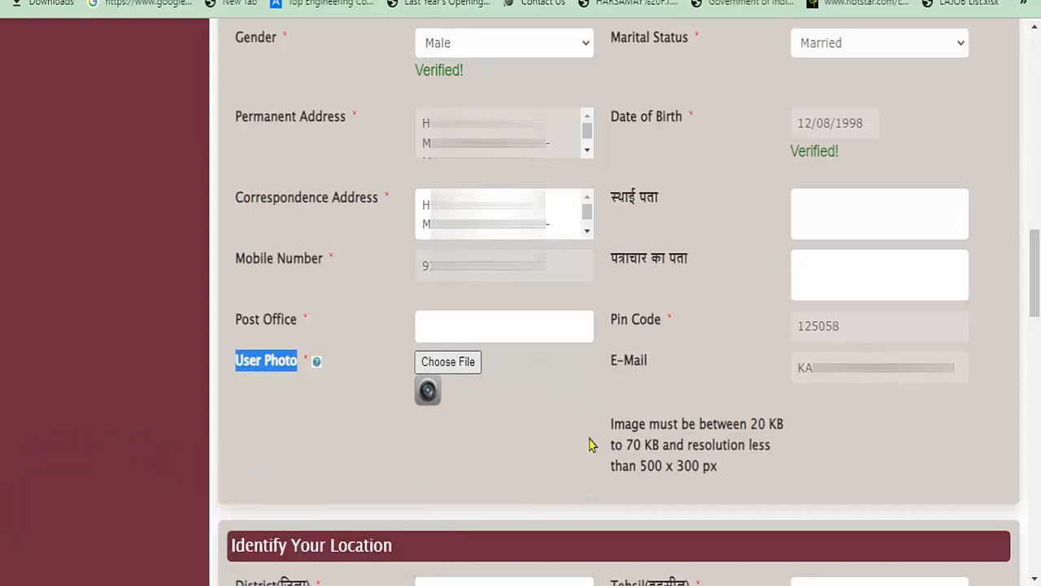
left_click(753, 436)
left_click_drag(752, 429, 786, 430)
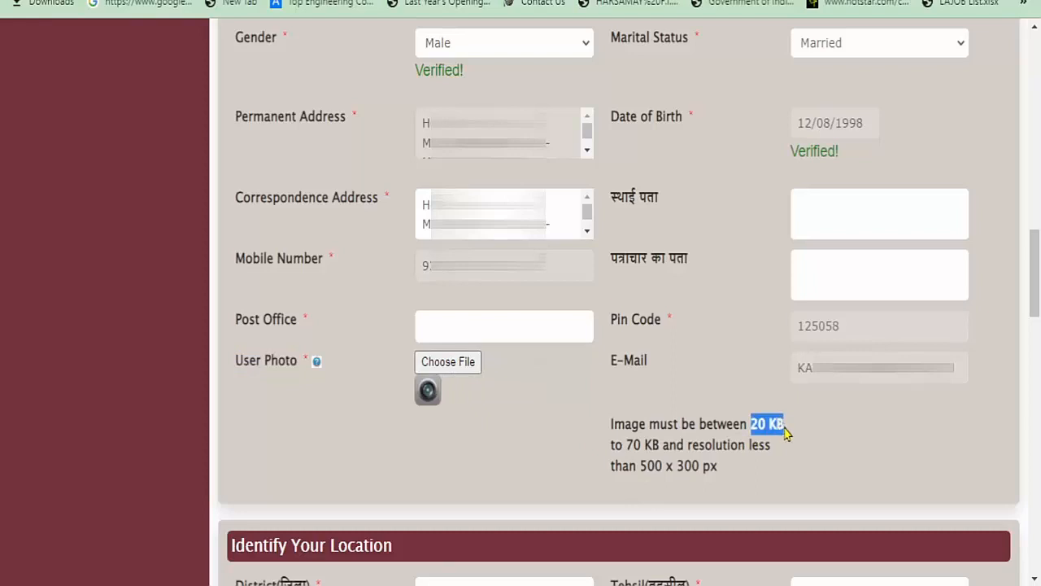
left_click_drag(605, 446, 663, 450)
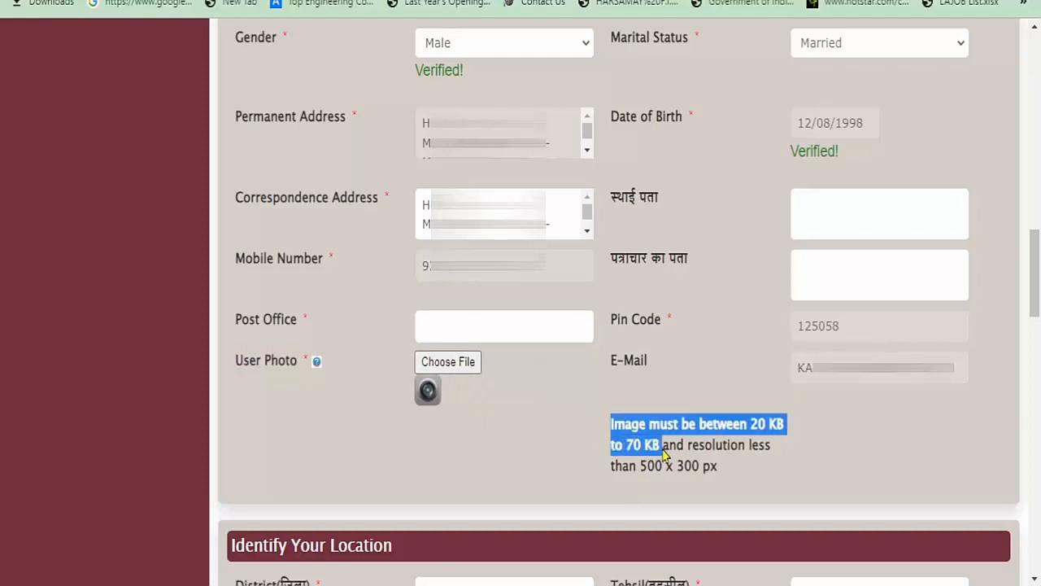
left_click(663, 453)
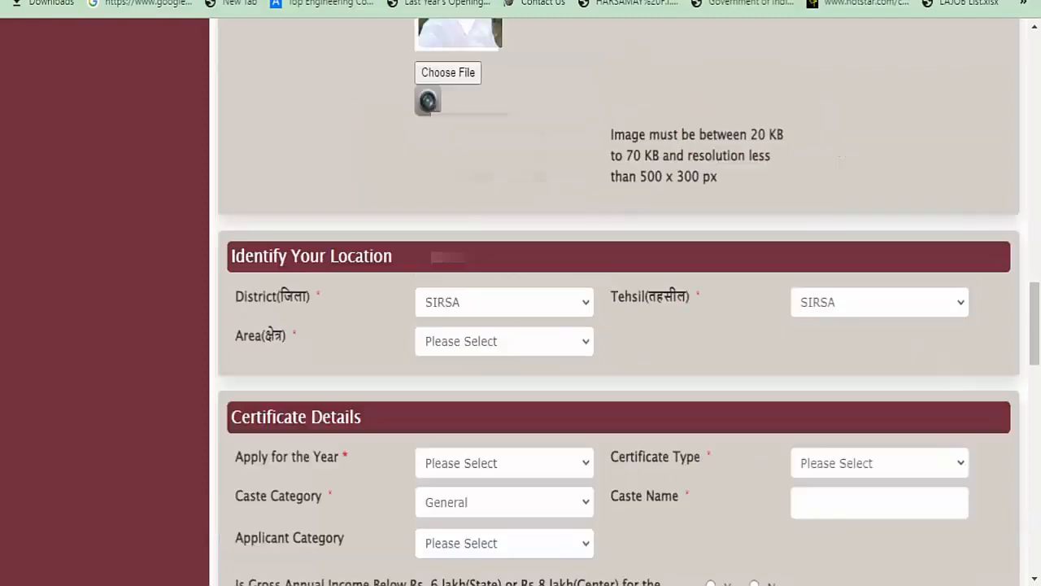
Check the district and tehsil under Identify Your Location and set the Area to Rural
left_click_drag(392, 256, 308, 260)
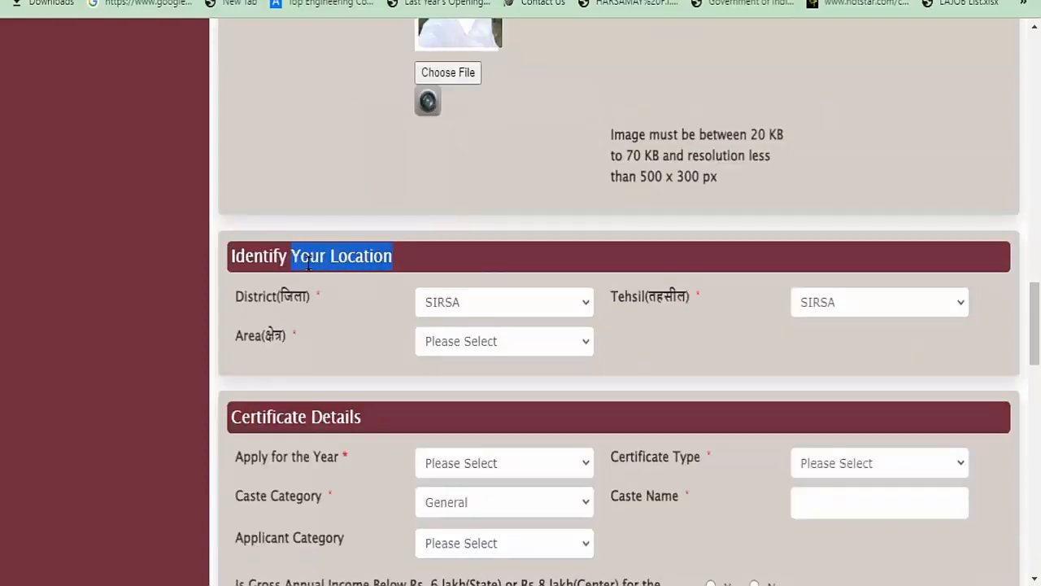
left_click_drag(236, 297, 312, 302)
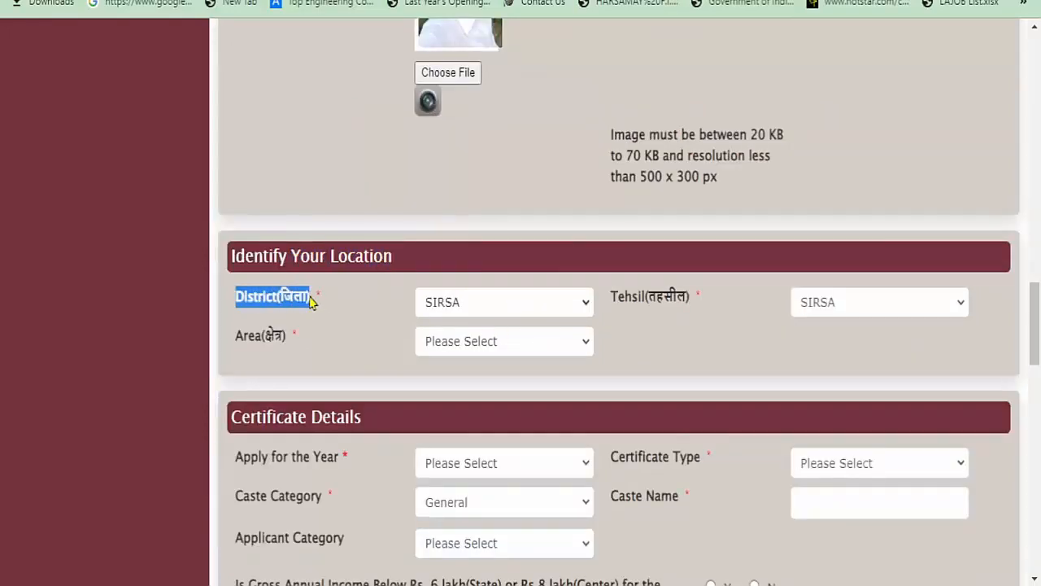
left_click_drag(703, 298, 664, 299)
left_click_drag(282, 337, 449, 340)
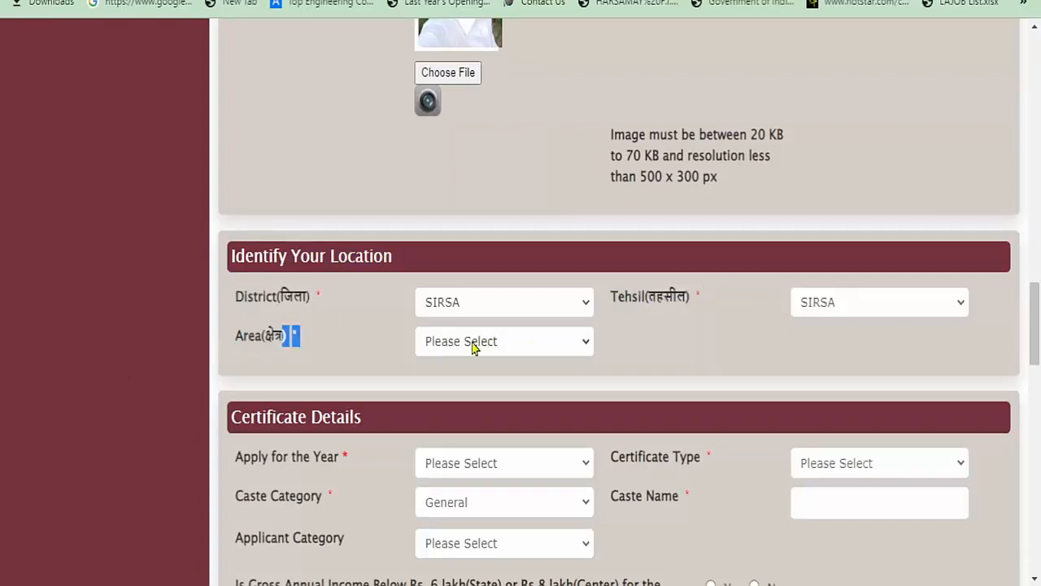
left_click(489, 345)
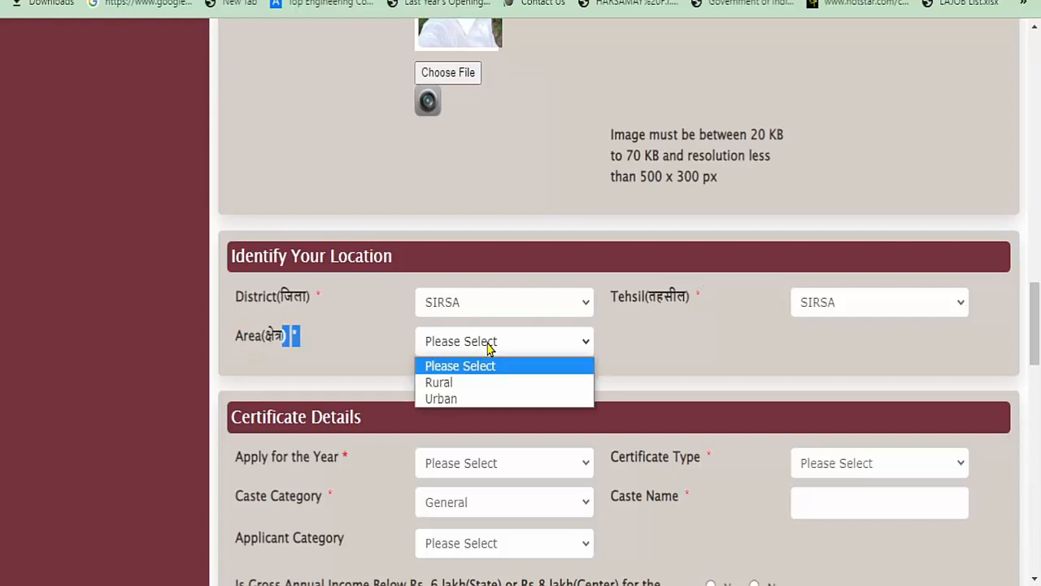
left_click(460, 384)
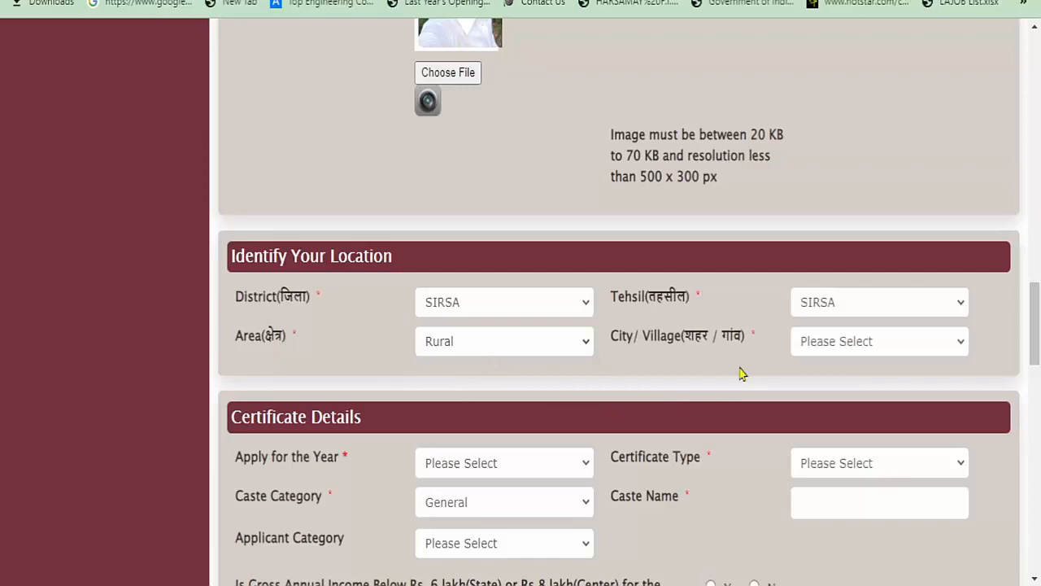
left_click_drag(621, 339, 696, 339)
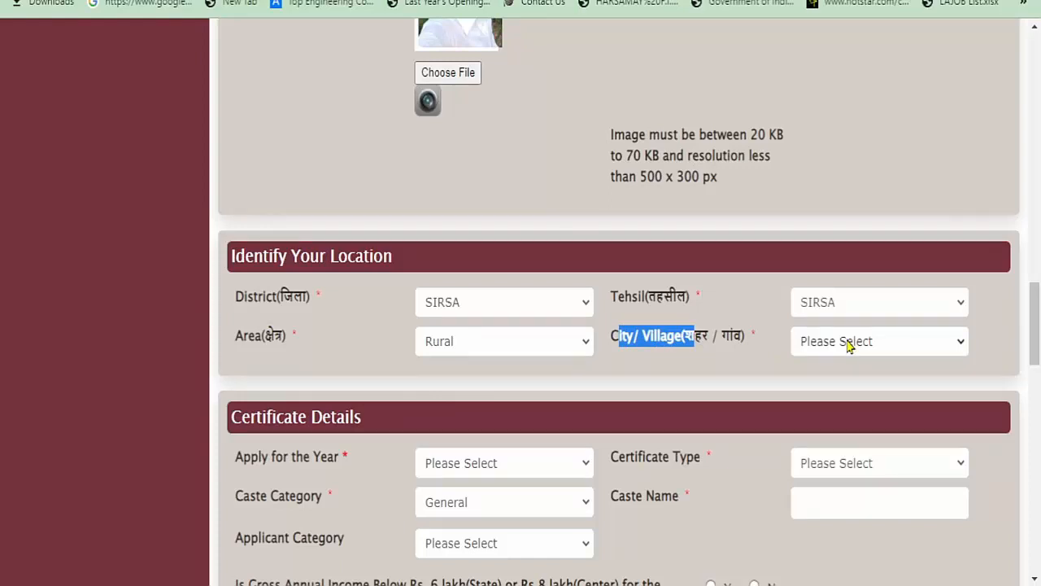
left_click(726, 364)
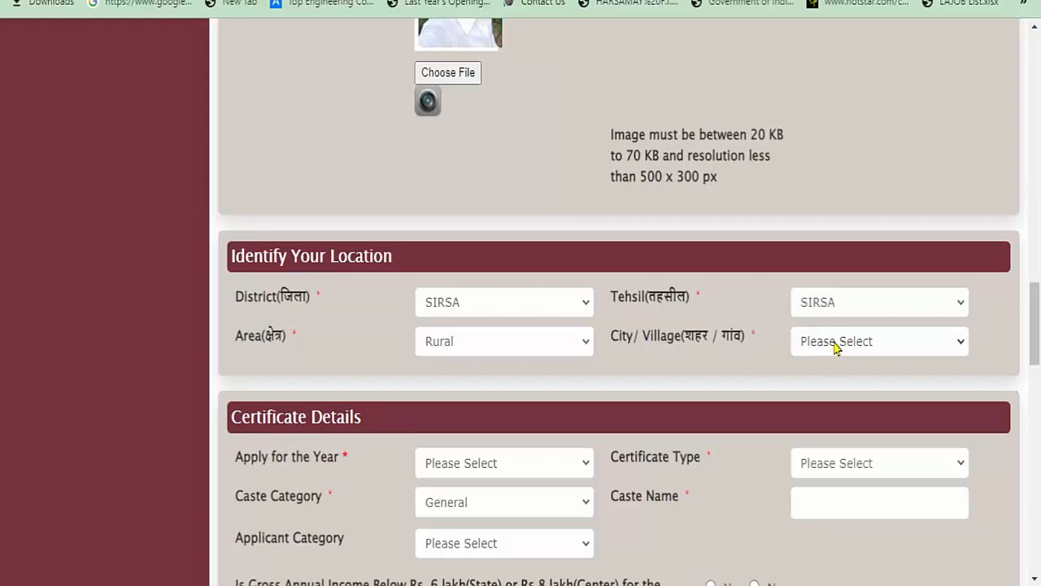
Set Apply for the Year to 2022-23 in the Certificate Details
scroll(724, 378, "down", 4)
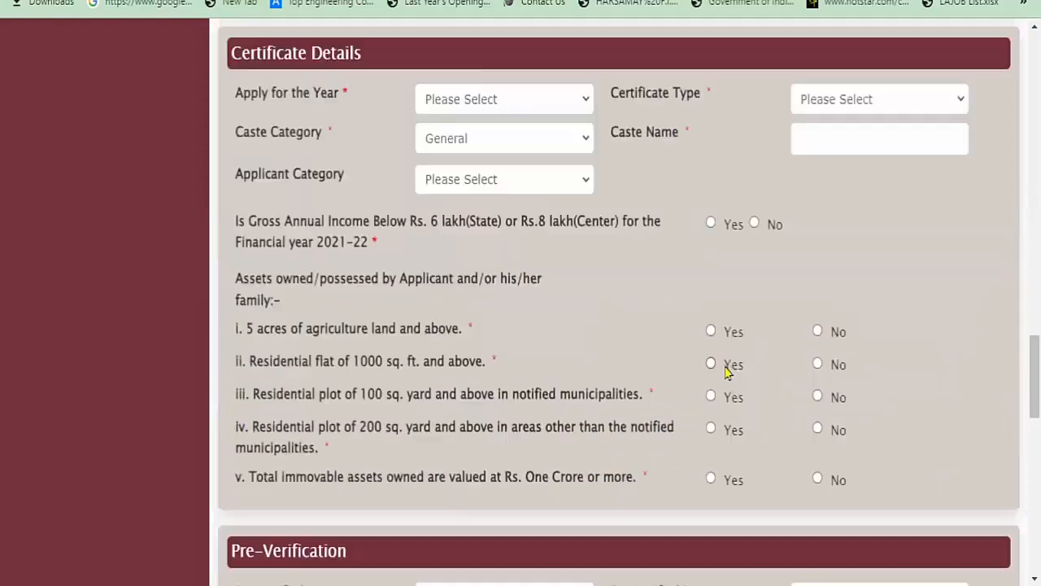
left_click_drag(236, 104, 334, 101)
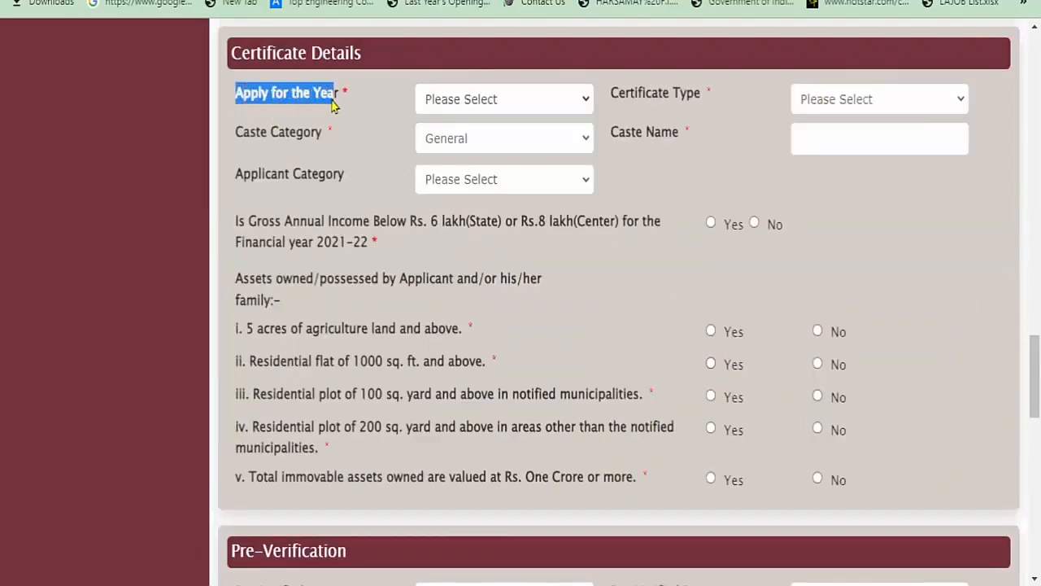
left_click(517, 101)
left_click(474, 141)
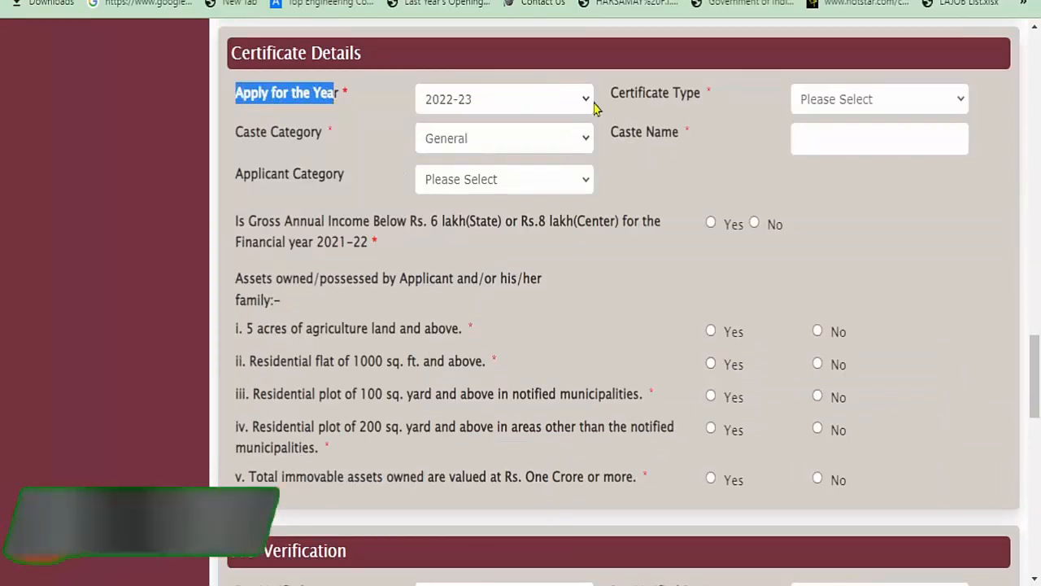
Set the Certificate Type to Haryana Government in the Certificate Details
left_click(665, 108)
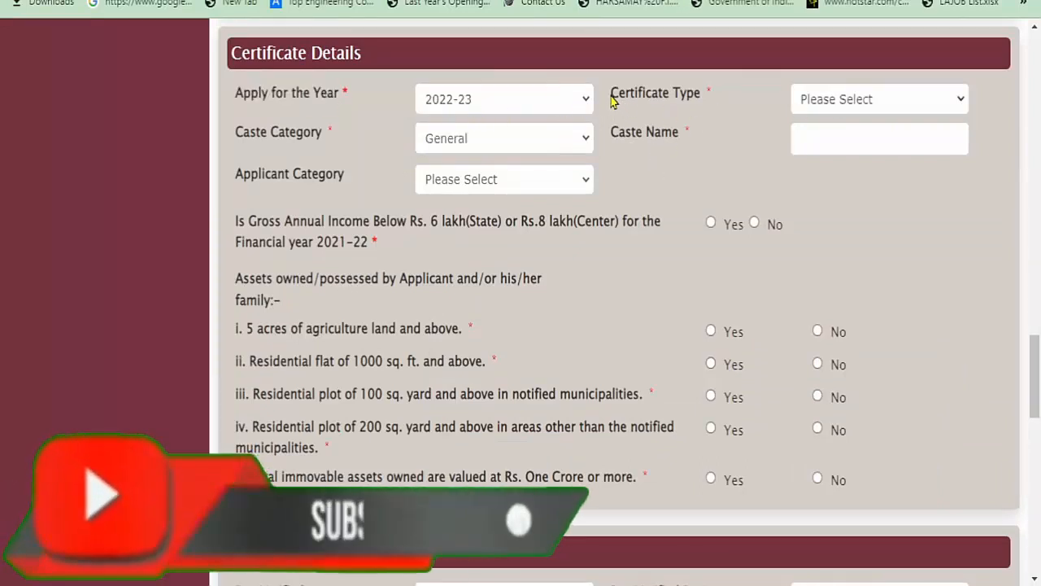
left_click_drag(612, 96, 698, 94)
left_click(838, 100)
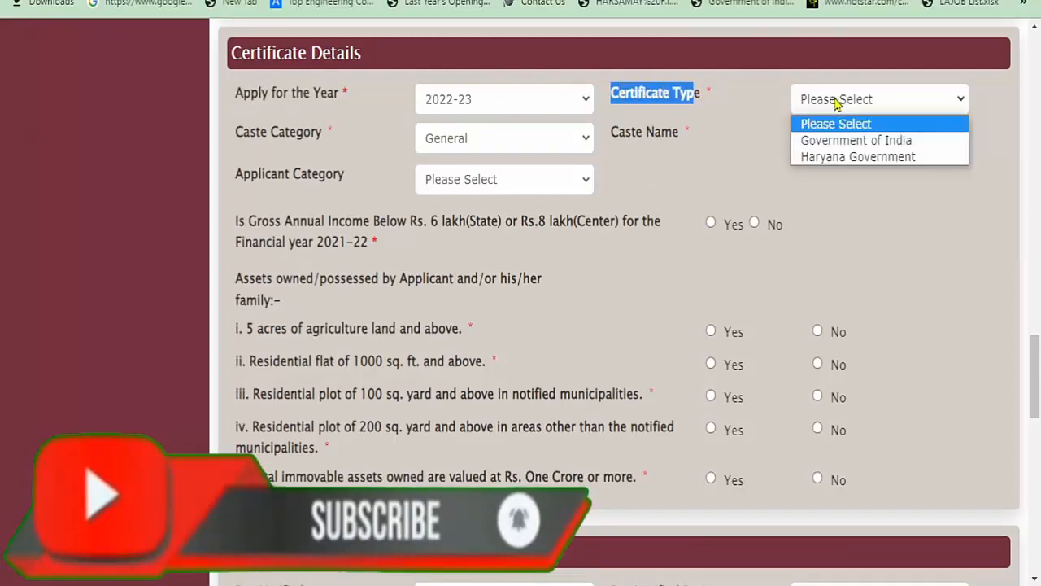
left_click(865, 158)
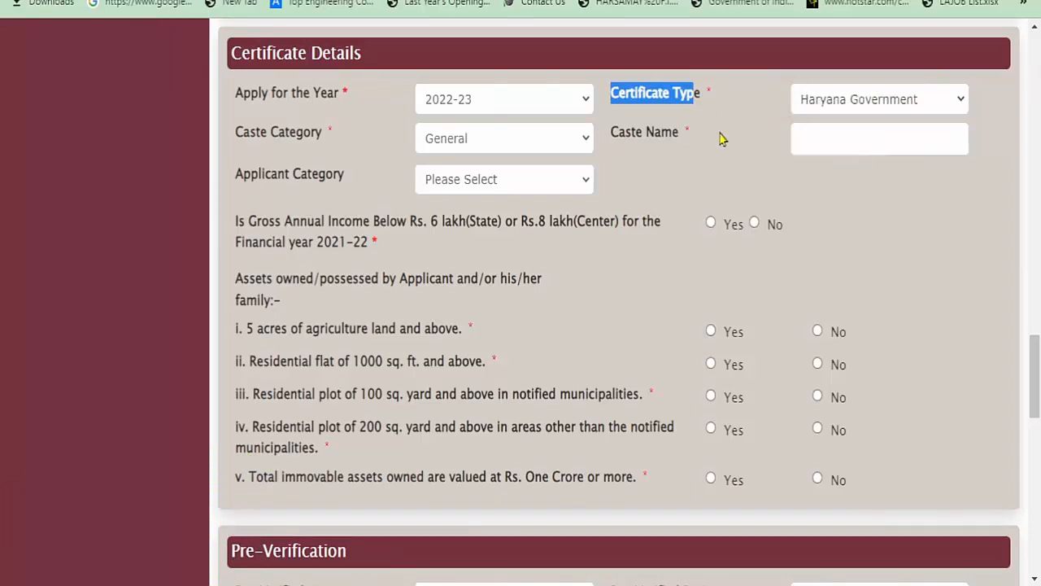
left_click(1003, 132)
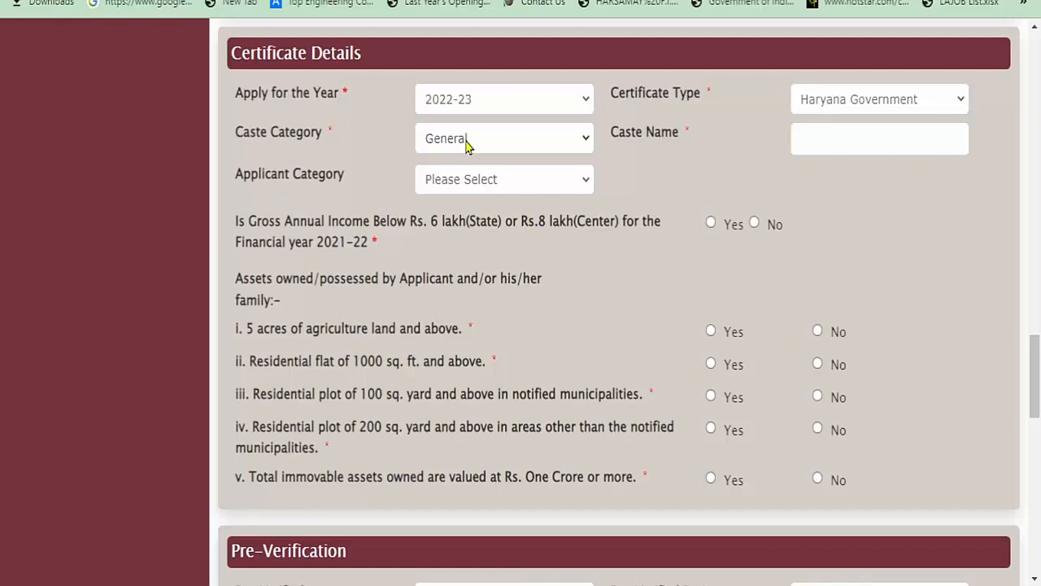
Enter JAAT as the Caste Name in the Certificate Details
left_click_drag(694, 140, 610, 132)
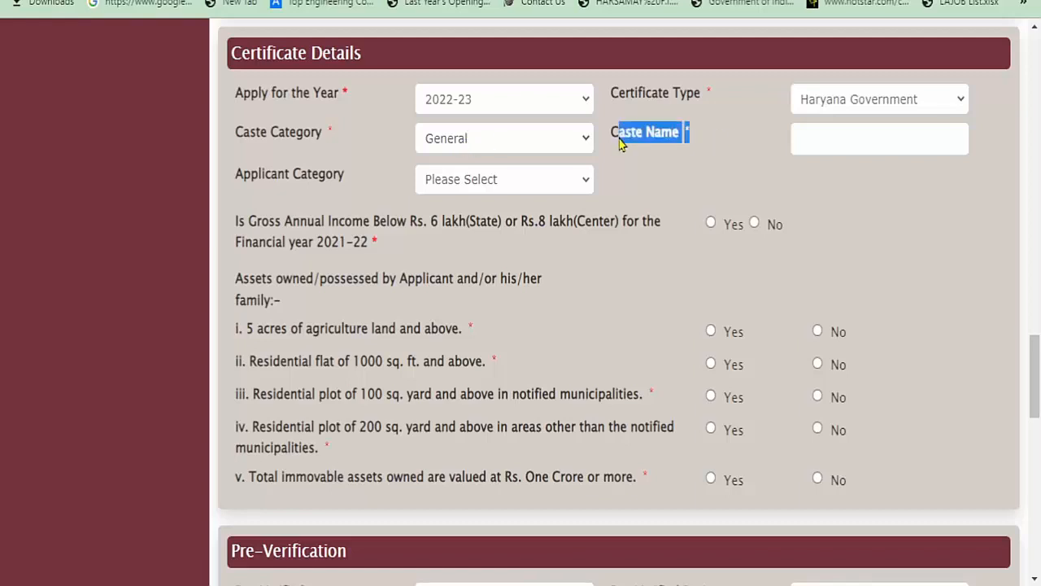
left_click(609, 132)
left_click(832, 139)
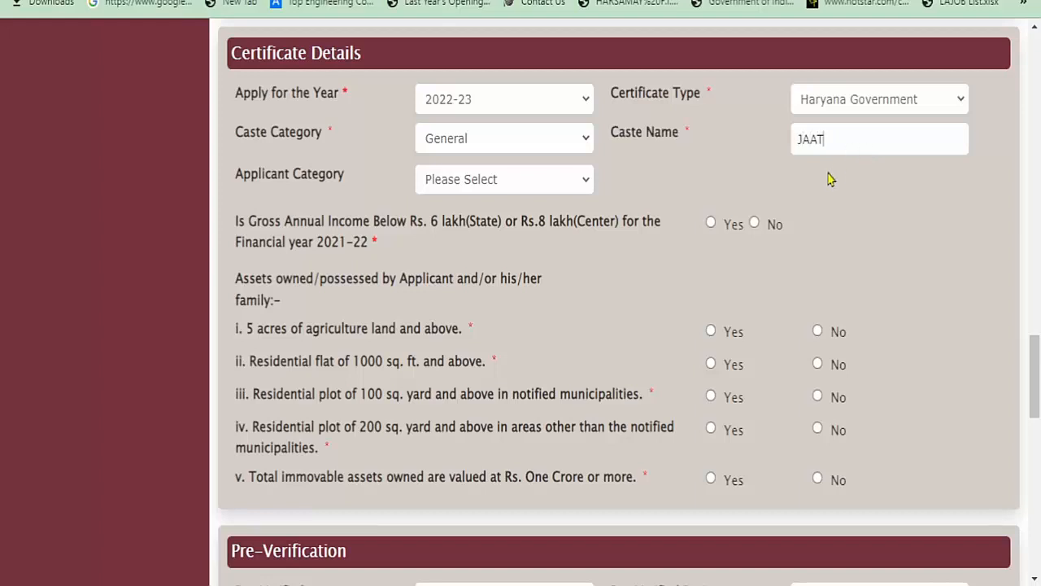
Set the Applicant Category to Non Government Employee and answer Yes to the gross annual income question for 2021-22
left_click(482, 180)
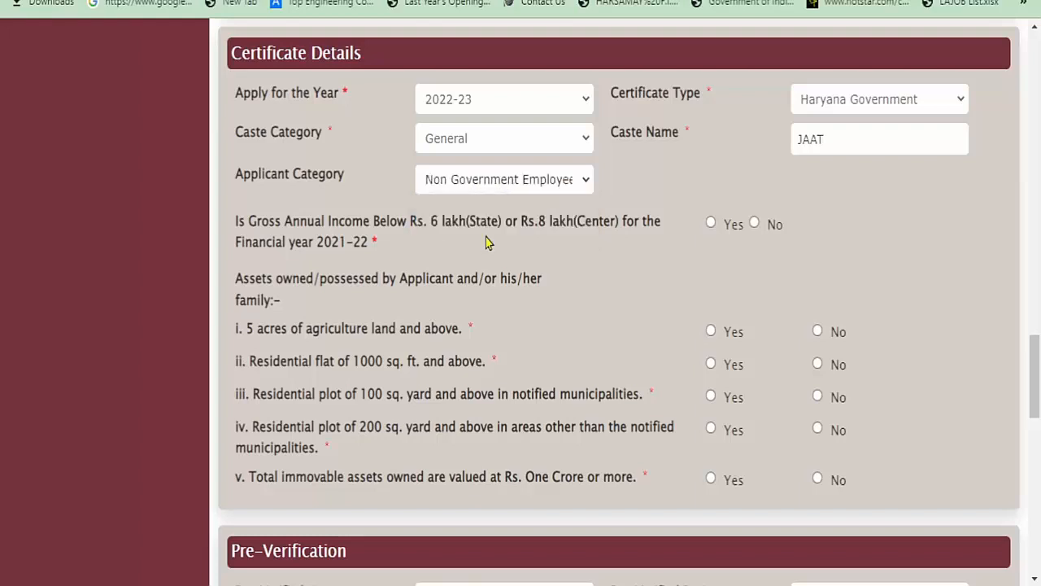
left_click(491, 237)
left_click(710, 222)
left_click_drag(249, 218, 502, 226)
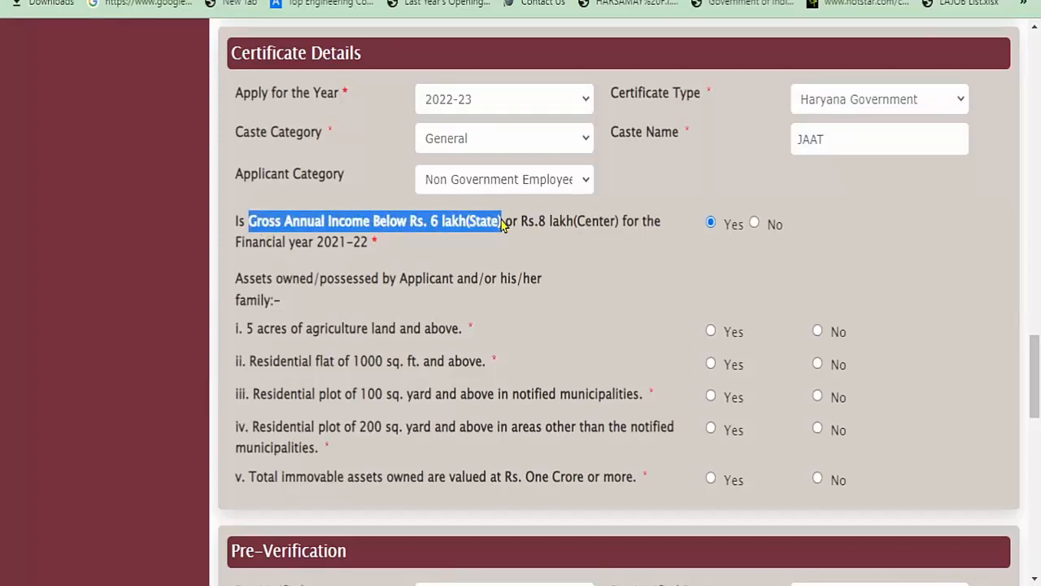
left_click(519, 242)
left_click_drag(521, 225, 617, 230)
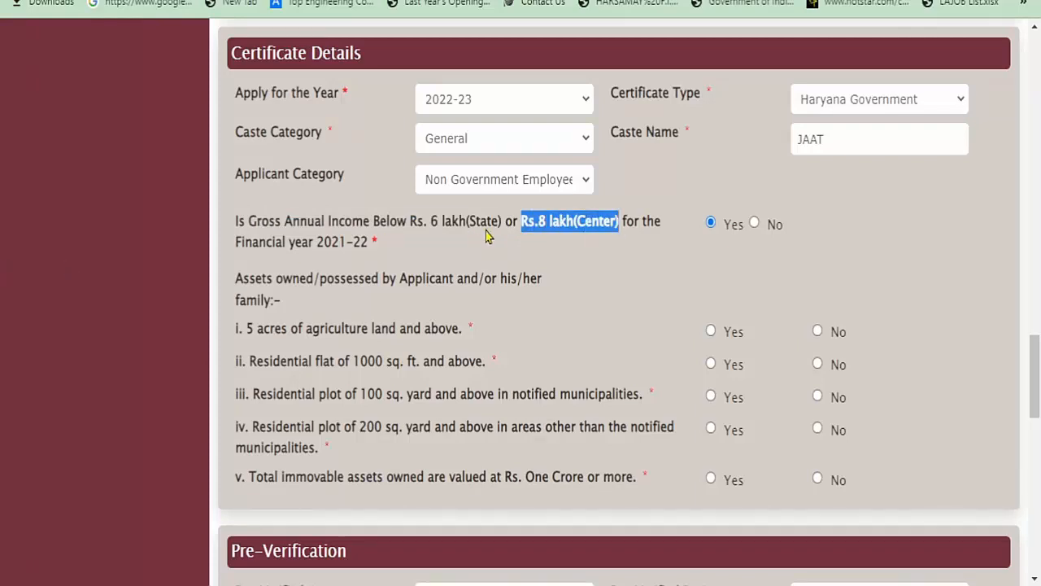
left_click(692, 251)
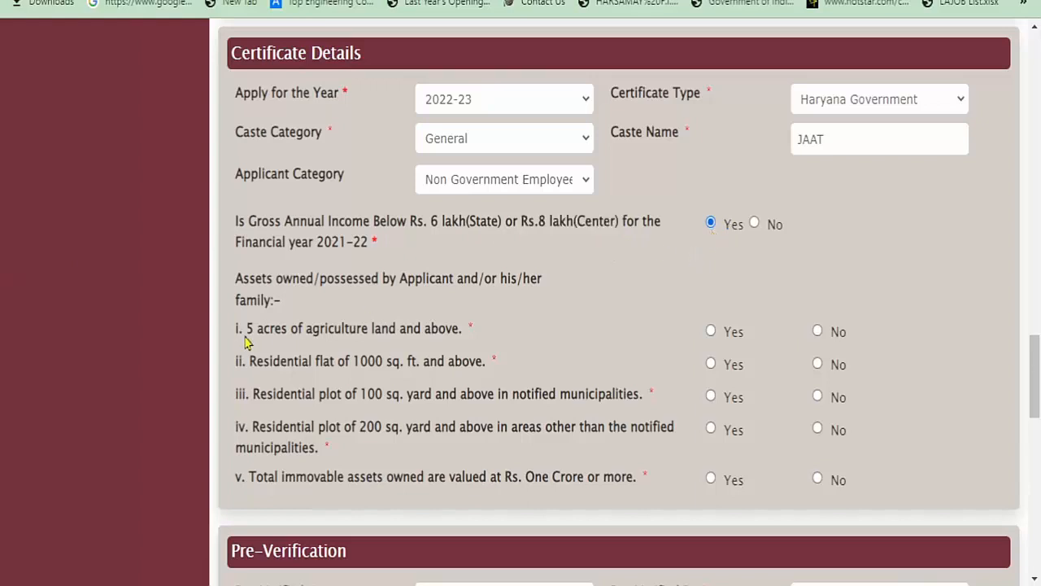
Answer No to all five questions on assets owned by the applicant or family, from agricultural land to total immovable assets
left_click_drag(246, 339, 460, 338)
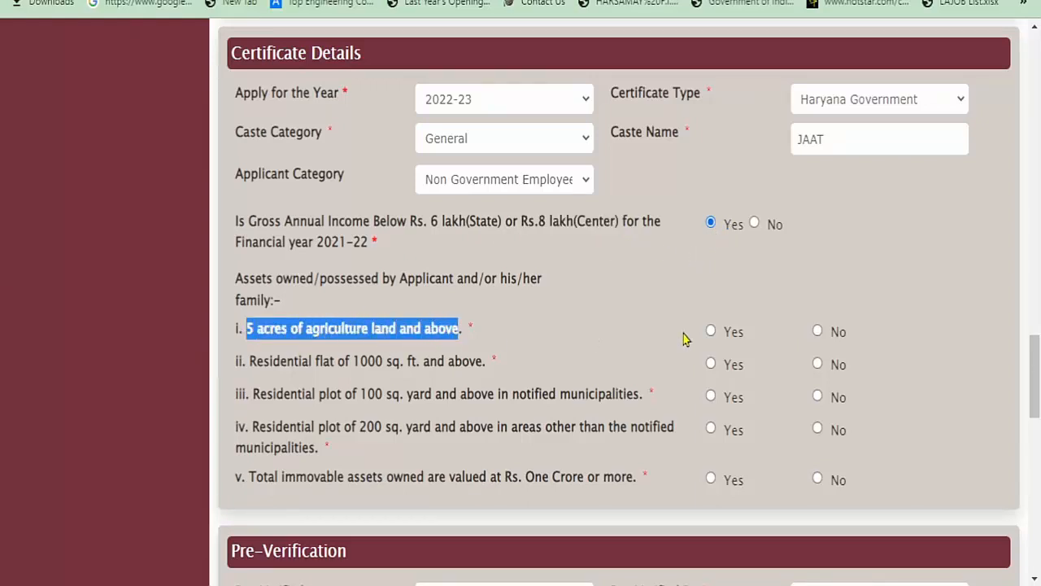
left_click(817, 363)
left_click(817, 397)
left_click(818, 429)
left_click(816, 478)
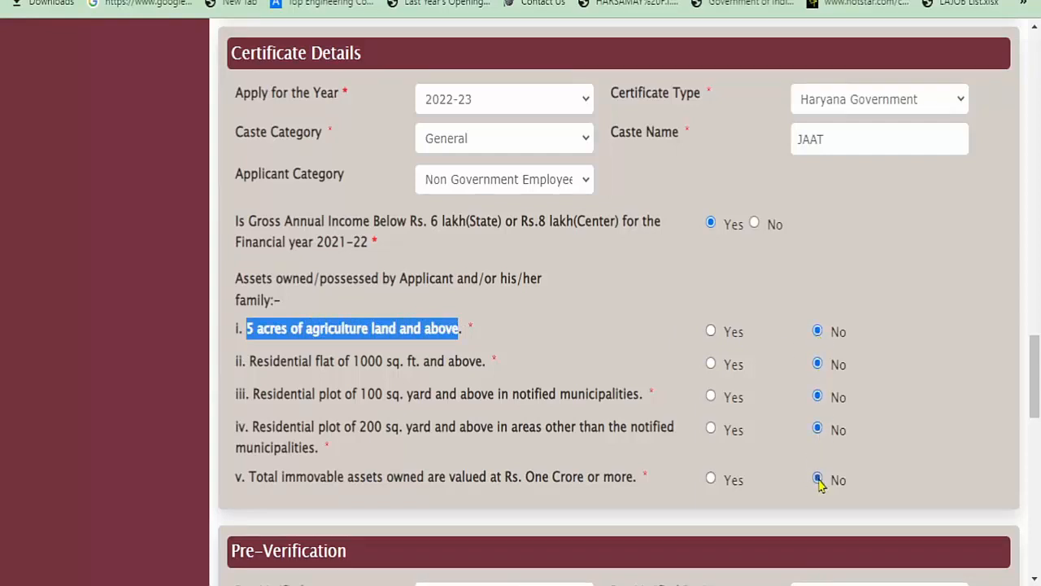
left_click(933, 278)
scroll(932, 278, "down", 1)
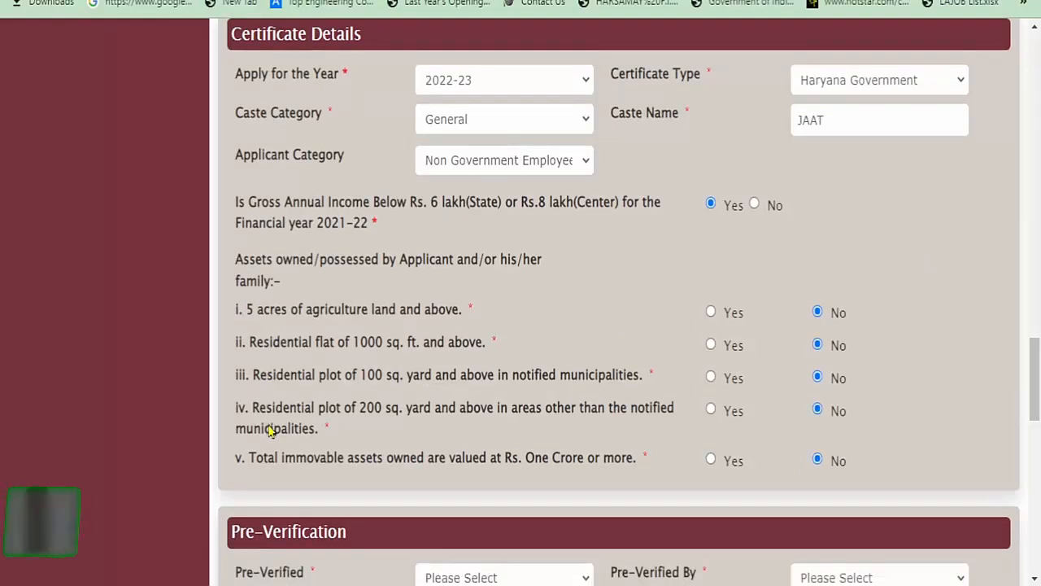
left_click_drag(249, 408, 407, 409)
left_click_drag(250, 457, 636, 462)
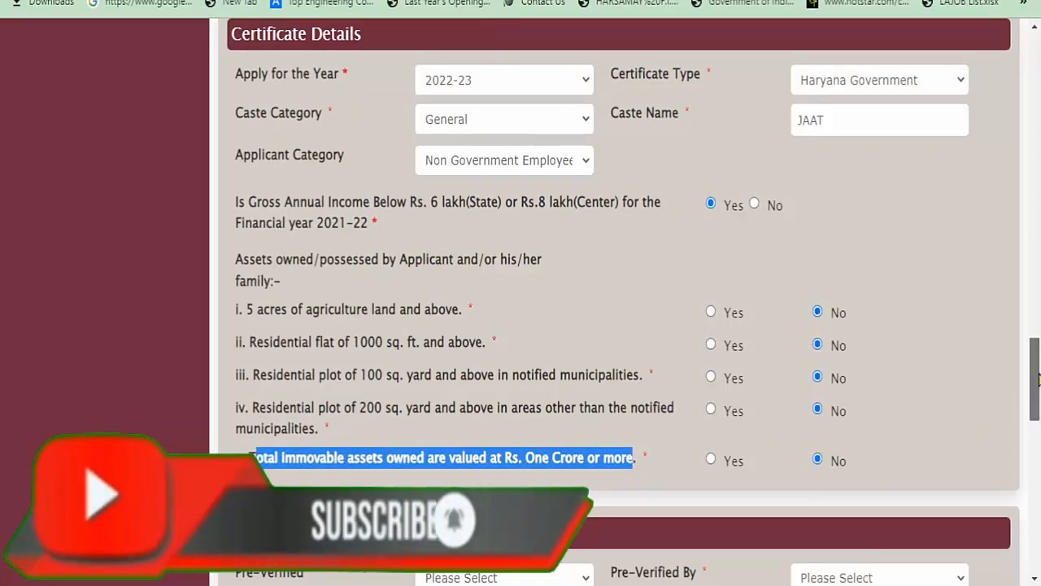
Set Pre-Verified to Yes and Pre-Verified By to Sarpanch/Patwari in the Pre-Verification section
left_click_drag(1038, 378, 1039, 438)
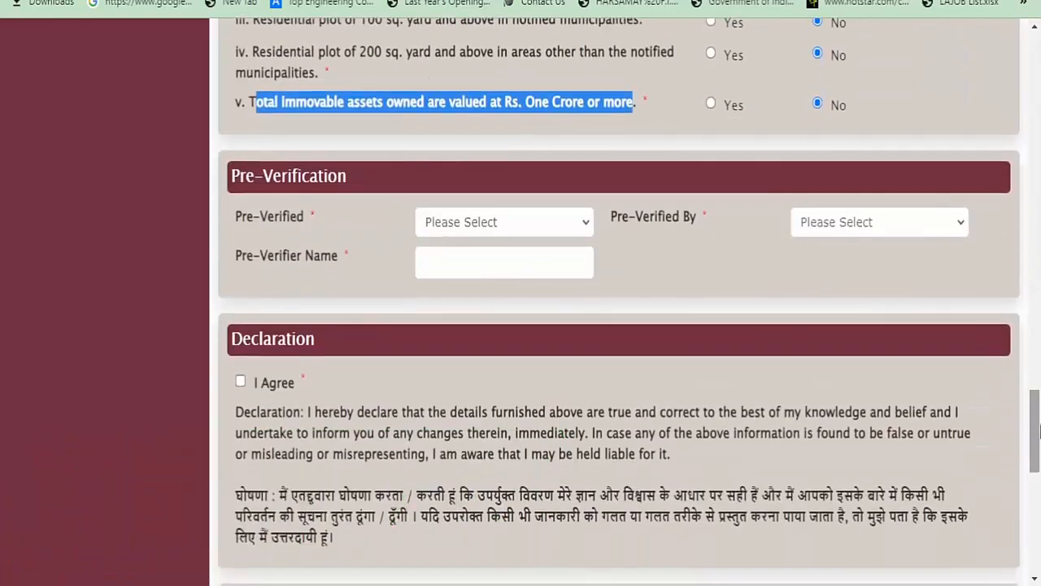
left_click_drag(235, 217, 293, 223)
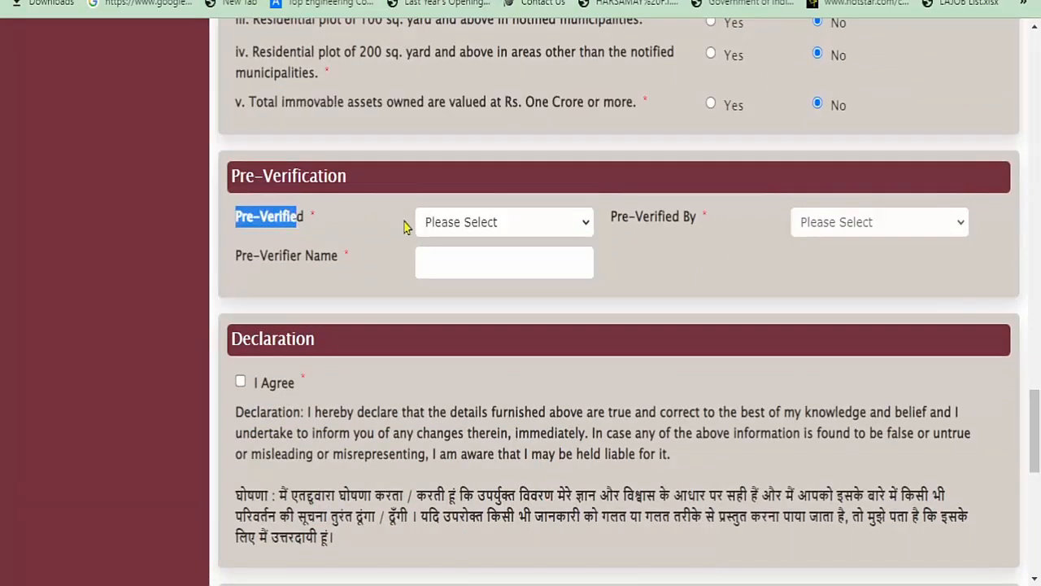
left_click(448, 223)
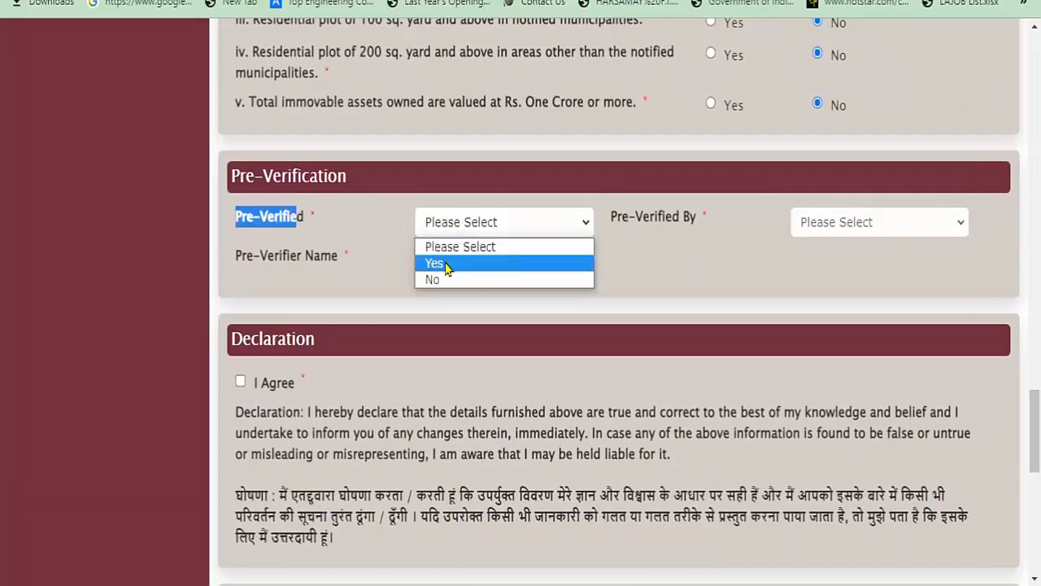
left_click(505, 226)
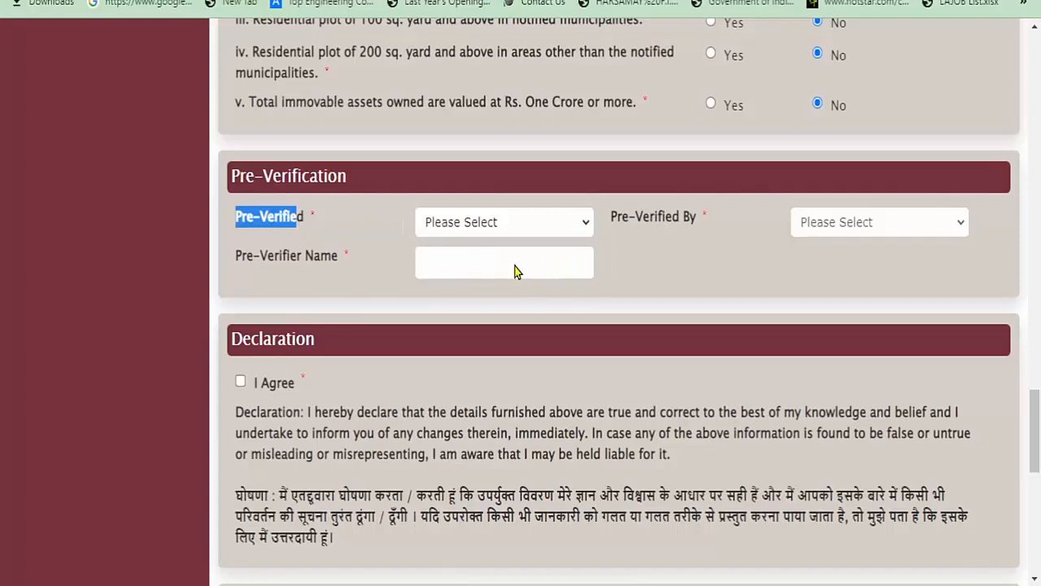
left_click(514, 265)
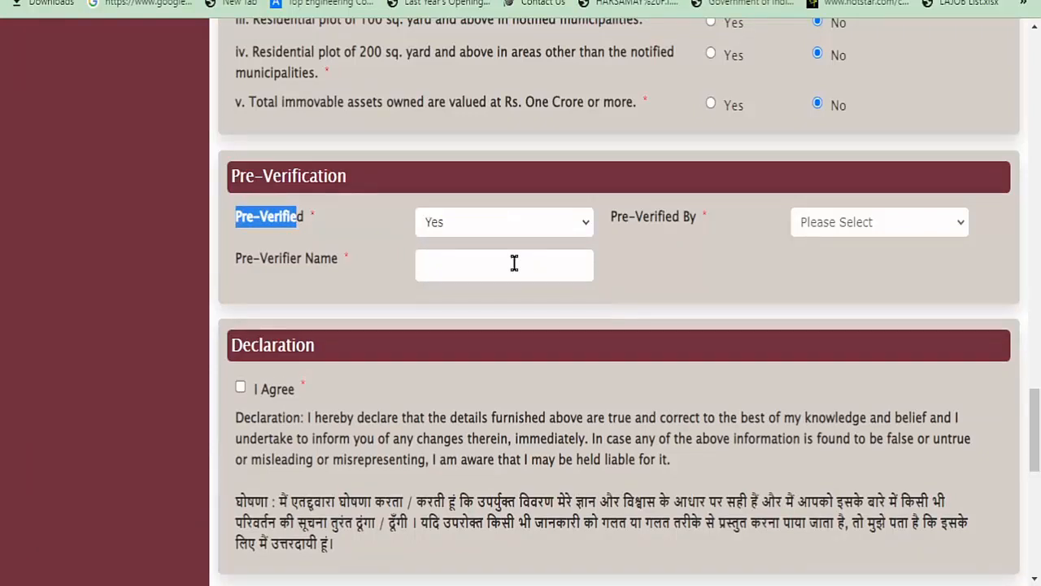
left_click(775, 279)
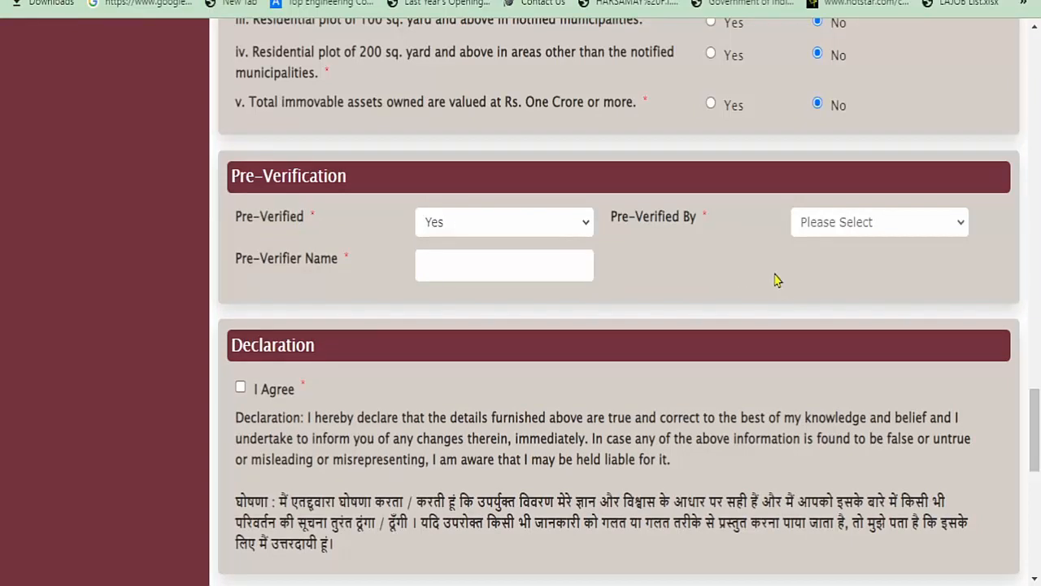
left_click_drag(612, 228, 743, 260)
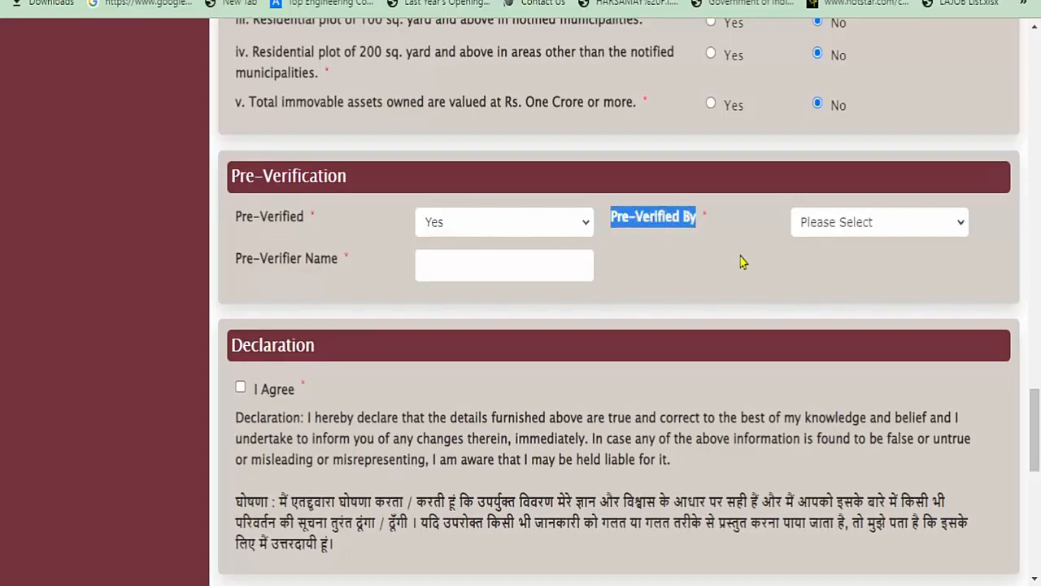
left_click(841, 232)
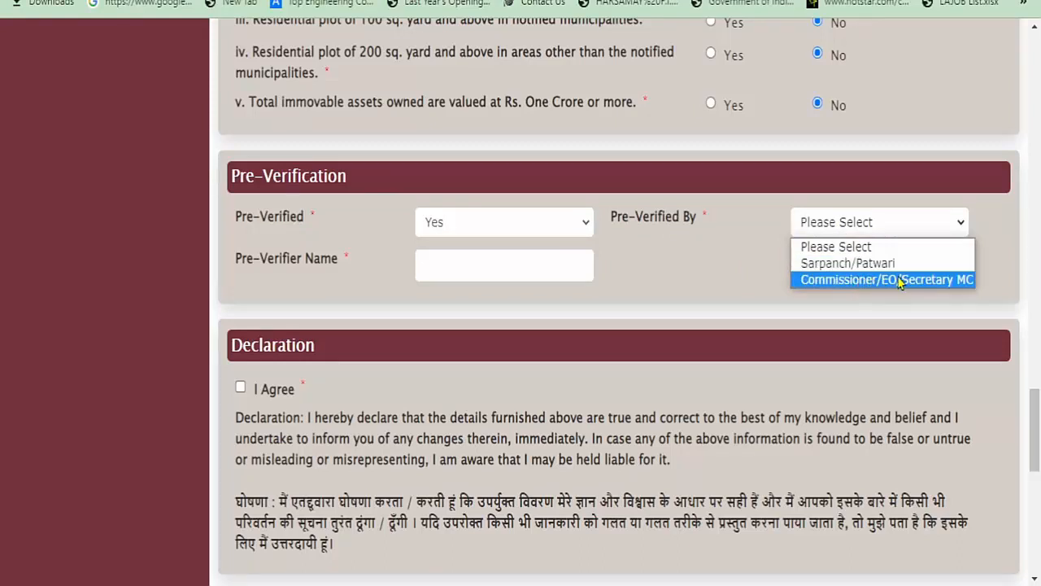
left_click(837, 263)
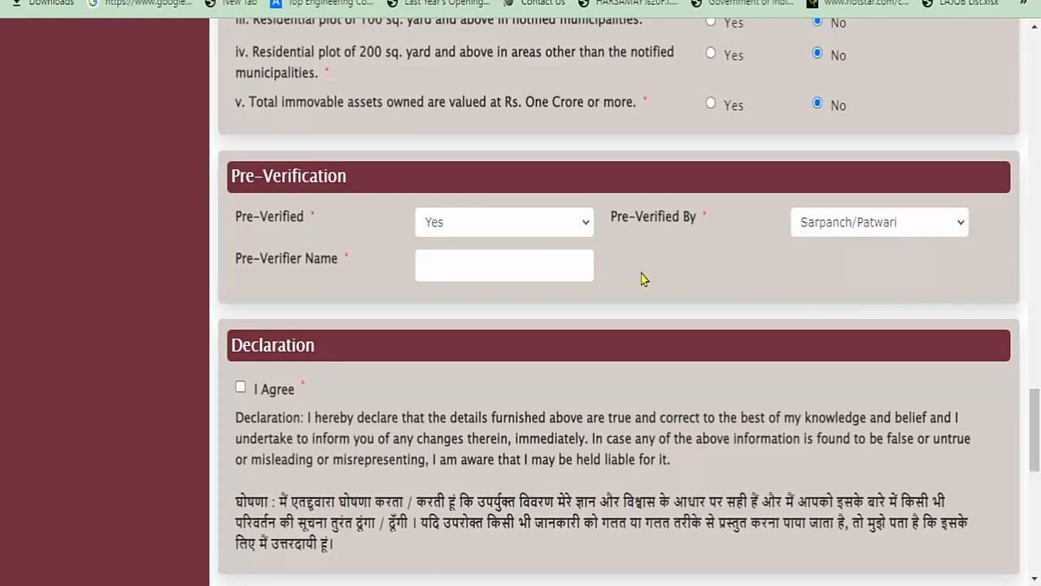
left_click(817, 222)
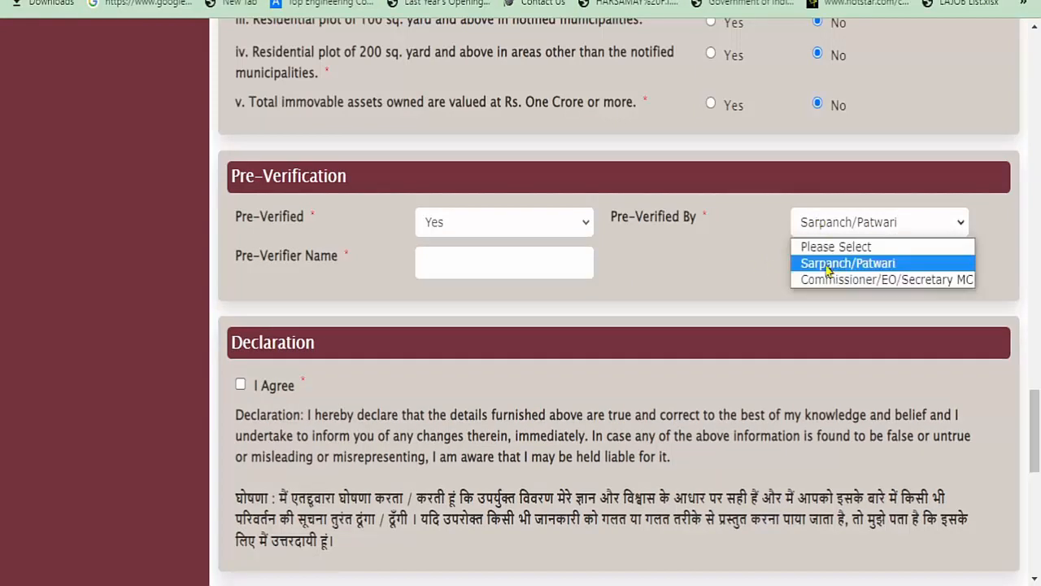
left_click(874, 265)
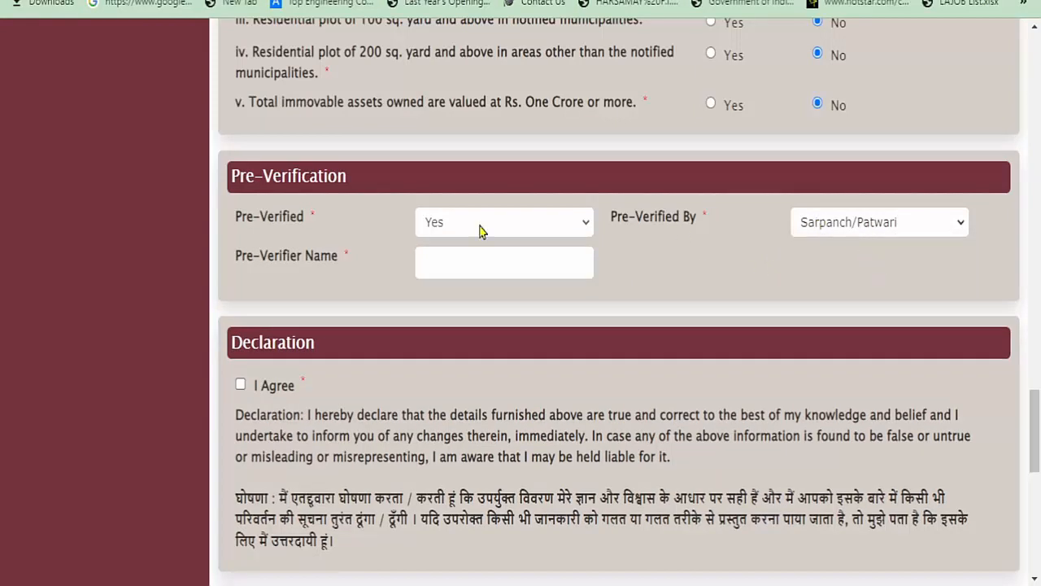
Agree to the Declaration and activate the Word verification field for entry
left_click_drag(353, 257, 427, 261)
left_click(427, 261)
left_click(241, 385)
scroll(569, 394, "down", 5)
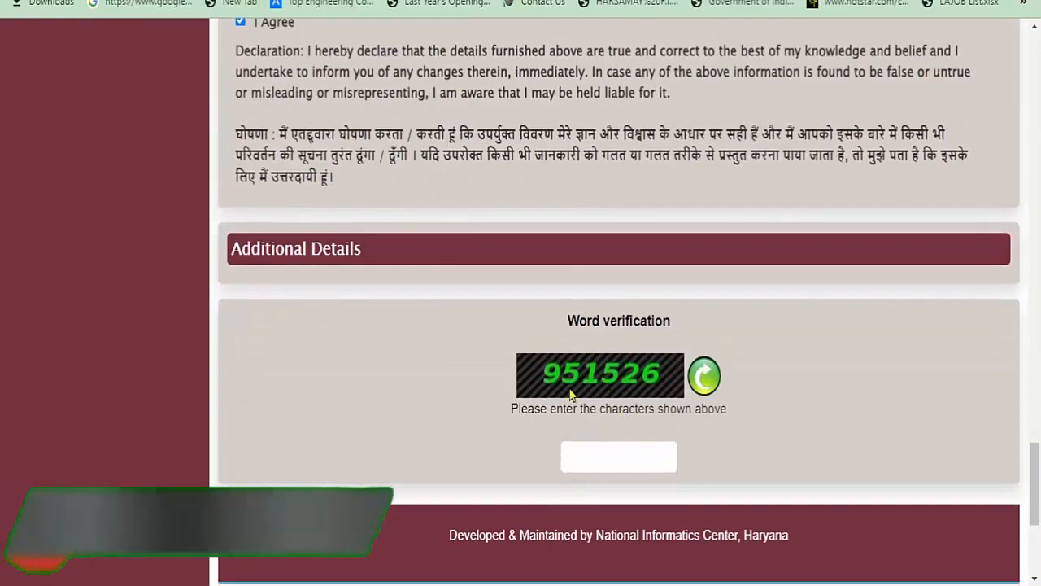
left_click(604, 466)
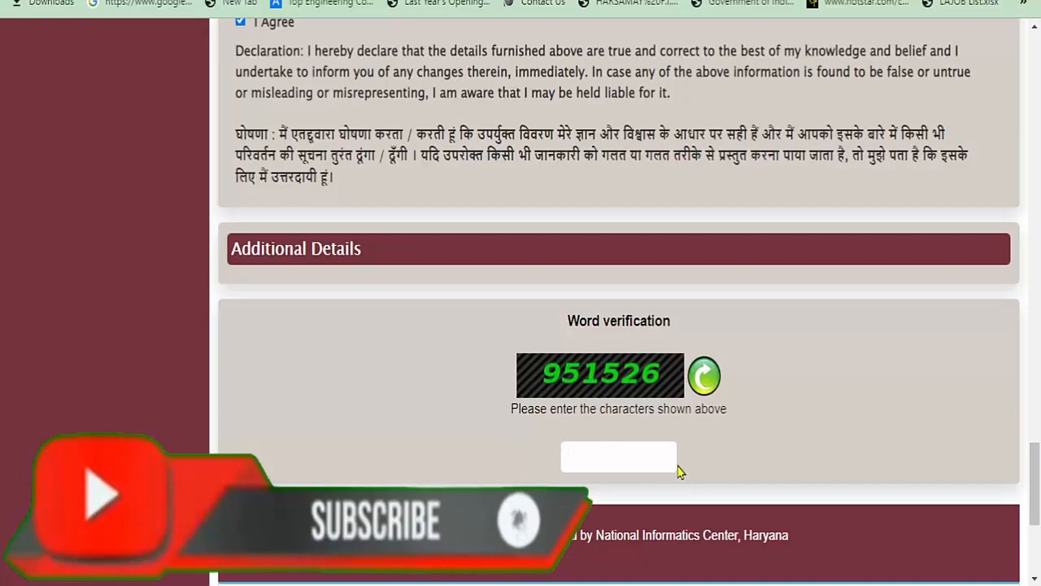
scroll(679, 472, "down", 2)
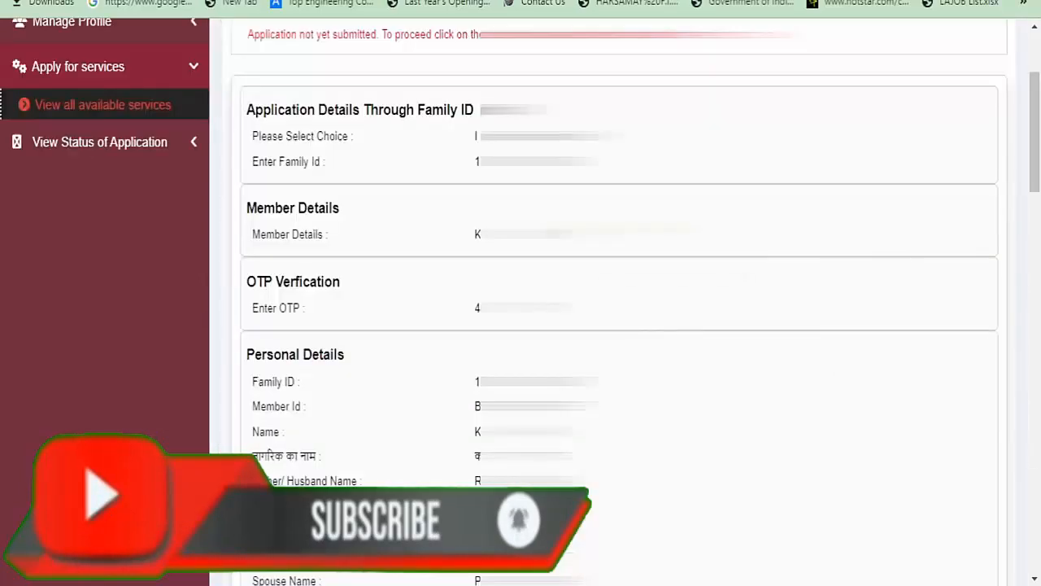
Review the application preview, covering the personal, location, certificate, pre-verification and declaration details
scroll(619, 325, "down", 2)
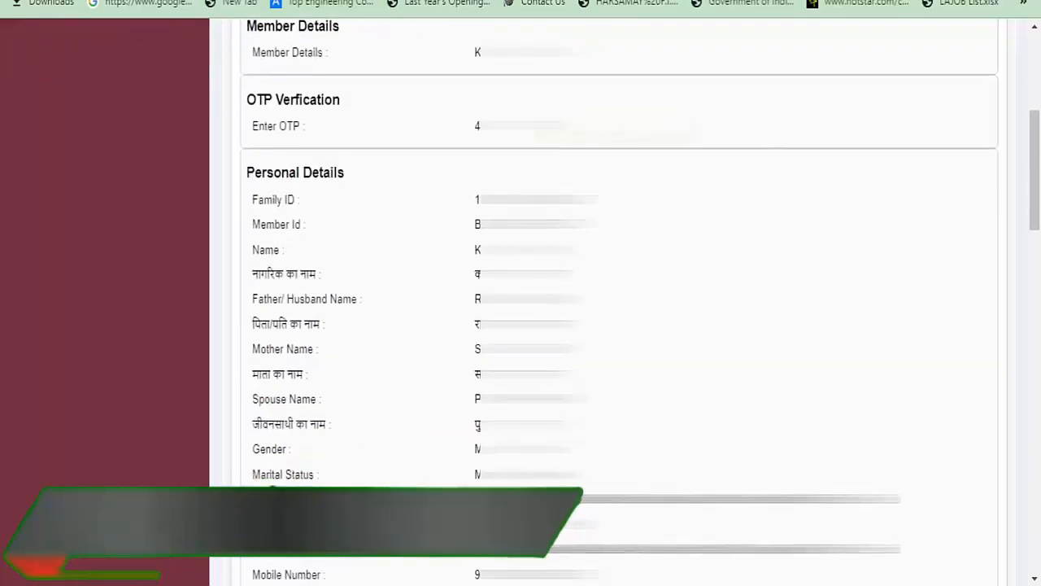
scroll(618, 326, "down", 1)
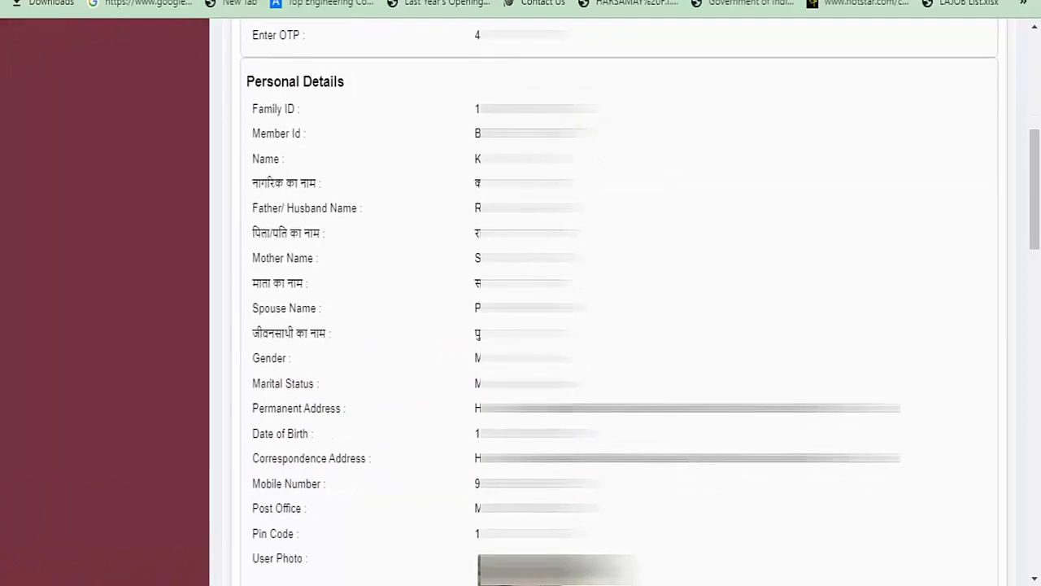
scroll(618, 325, "down", 2)
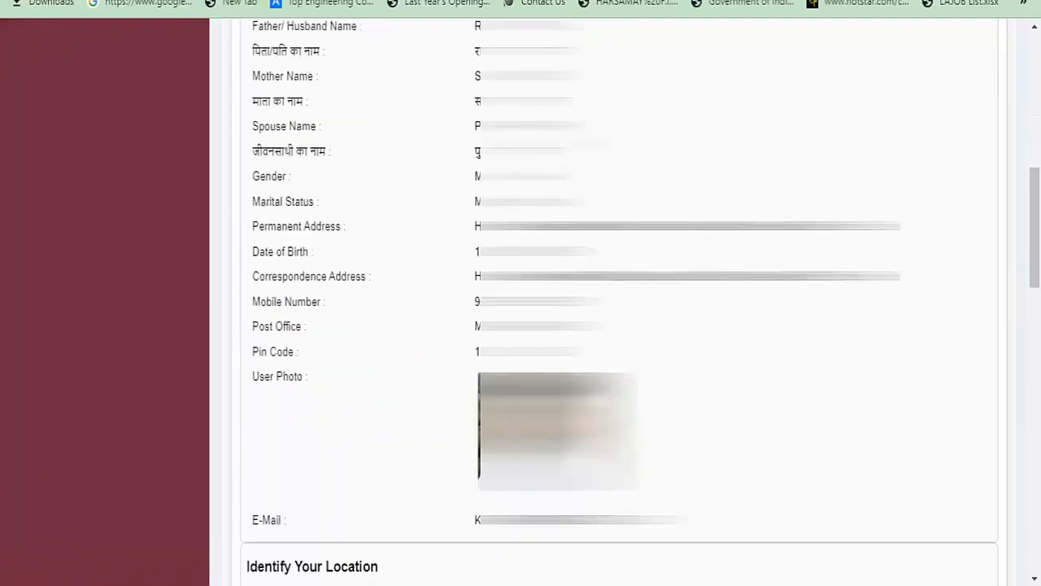
scroll(619, 326, "down", 3)
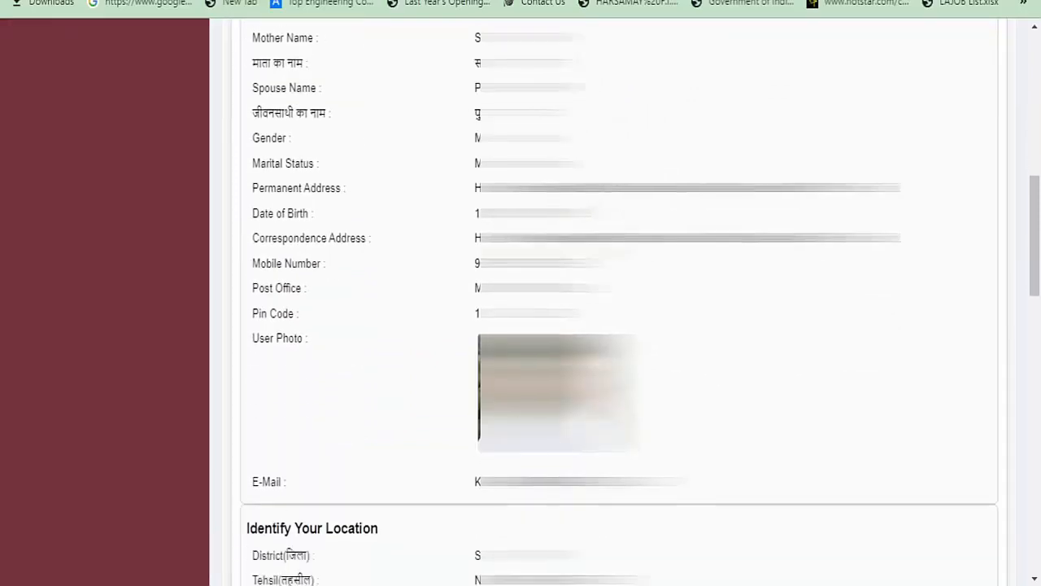
scroll(618, 325, "down", 4)
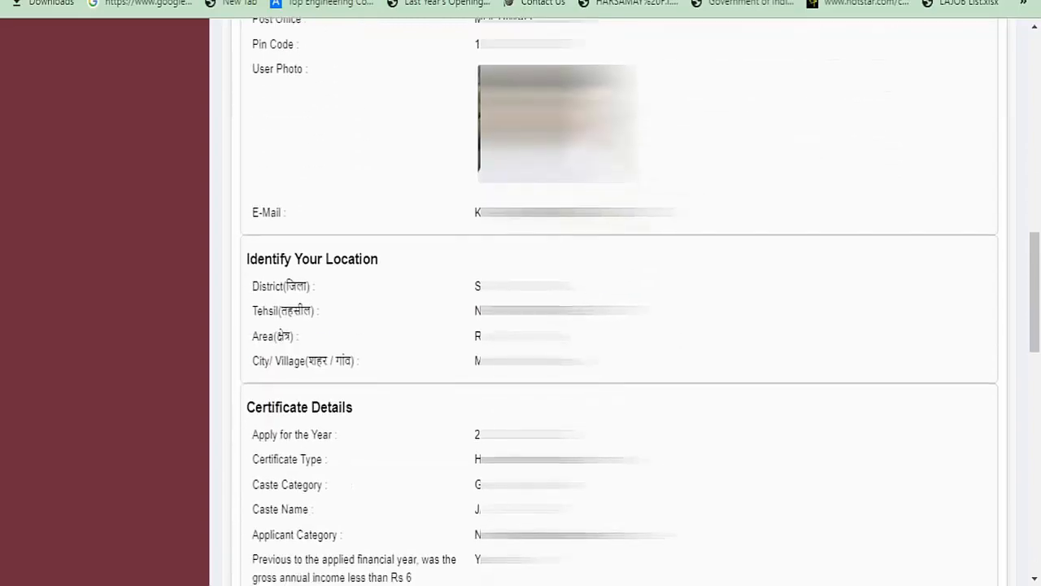
scroll(545, 221, "down", 9)
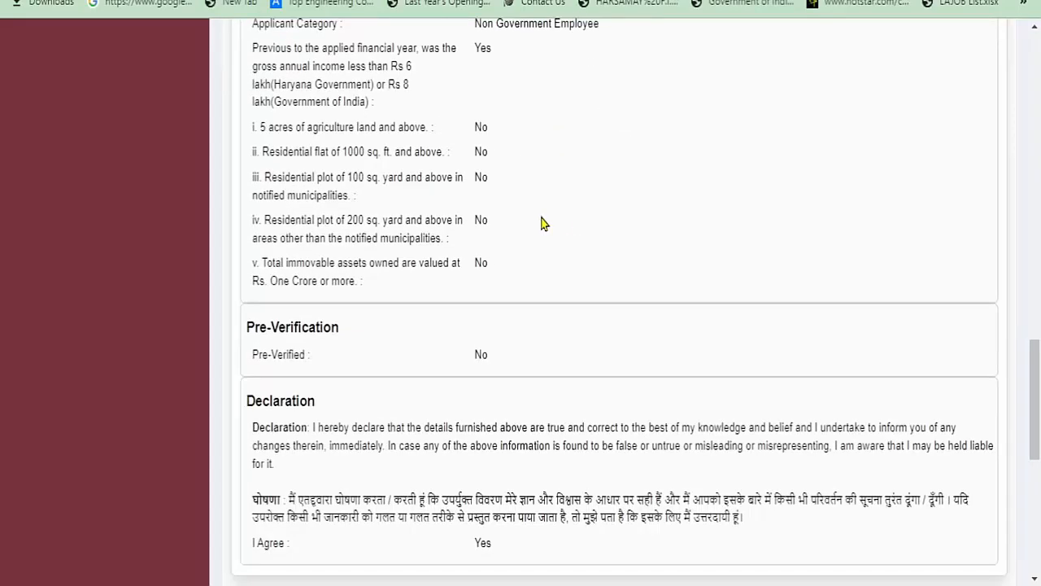
scroll(569, 208, "up", 1)
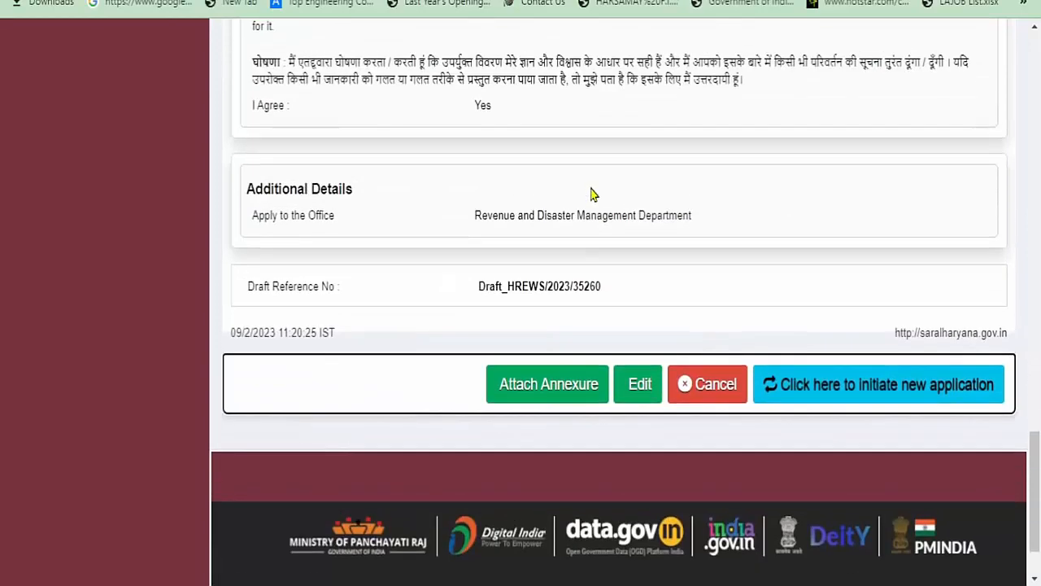
Open the annexure attachment page for the draft application and choose Aadhaar Card as the Address Proof document
left_click(545, 391)
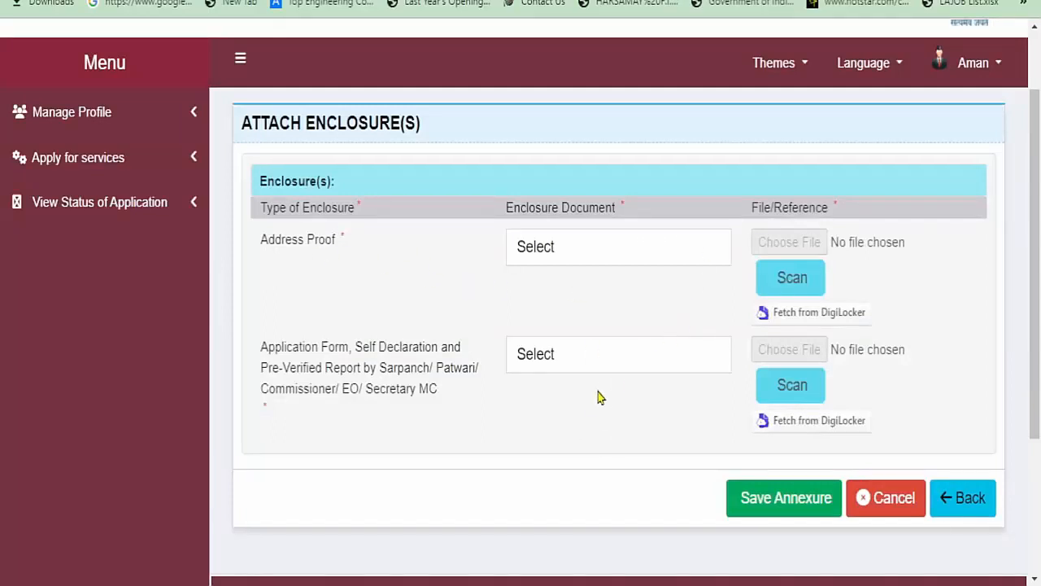
left_click_drag(348, 241, 262, 252)
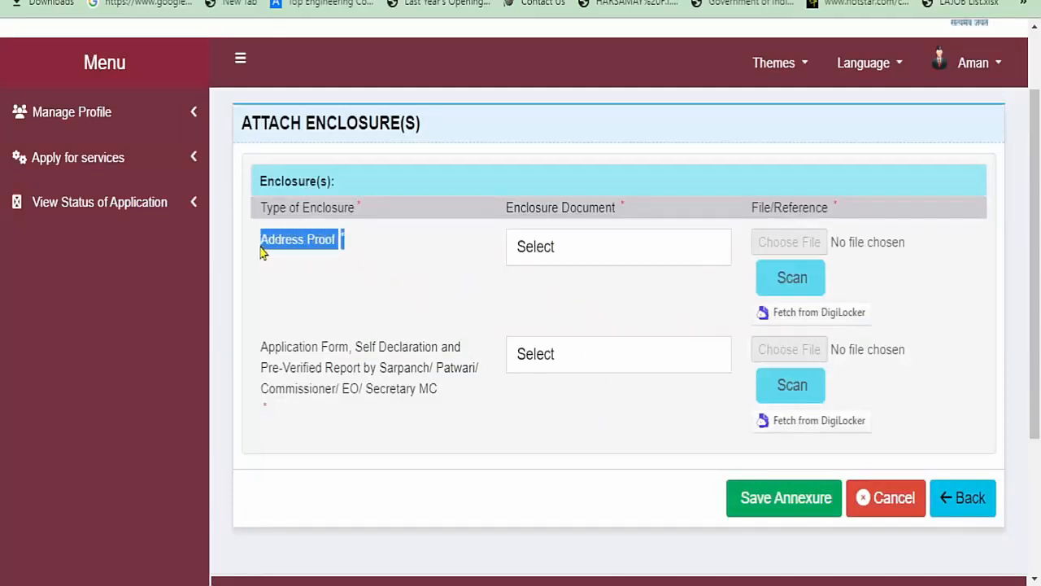
left_click(584, 245)
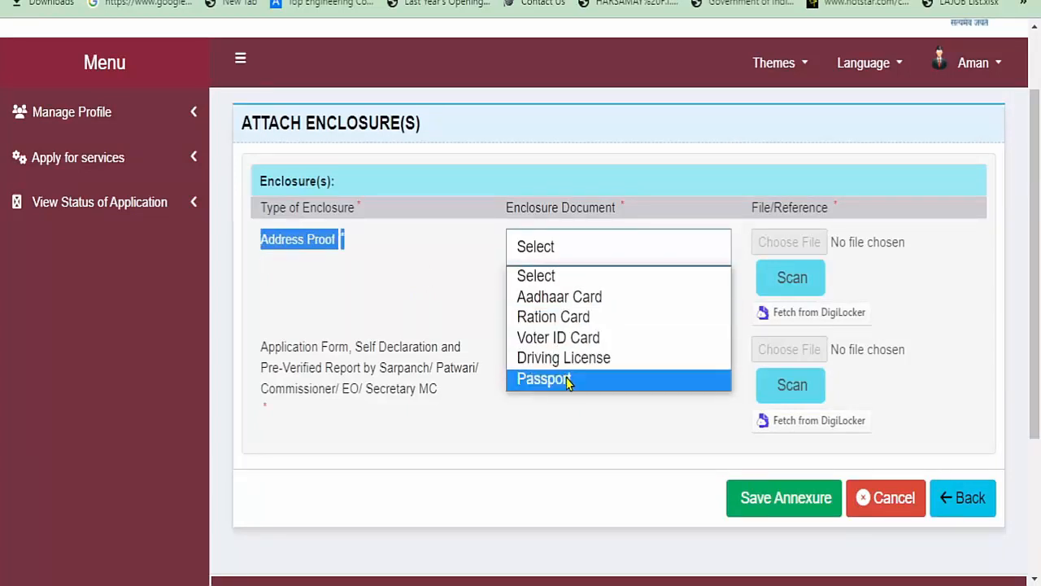
left_click(563, 297)
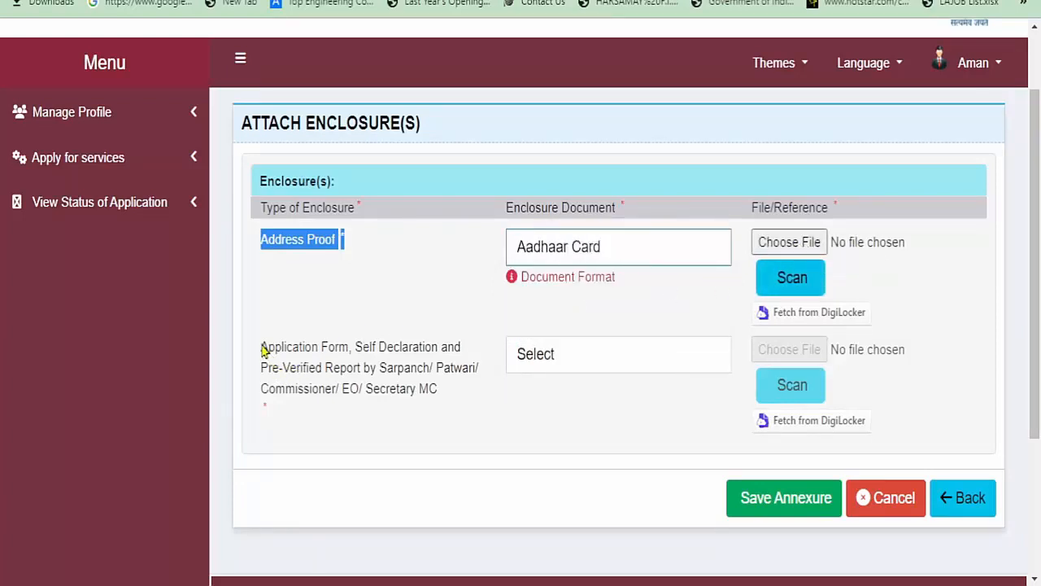
left_click_drag(261, 348, 419, 368)
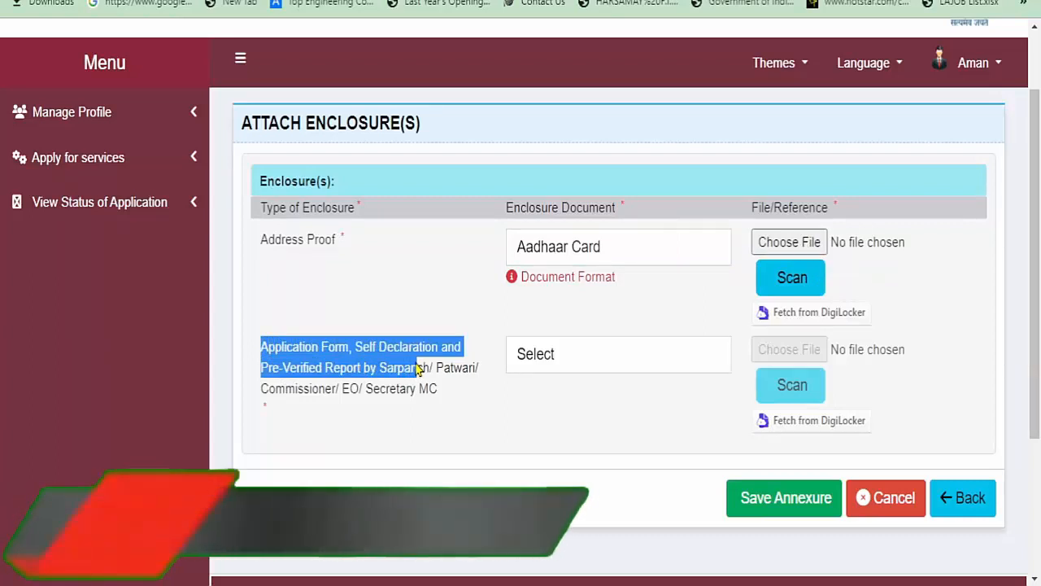
left_click_drag(419, 367, 429, 373)
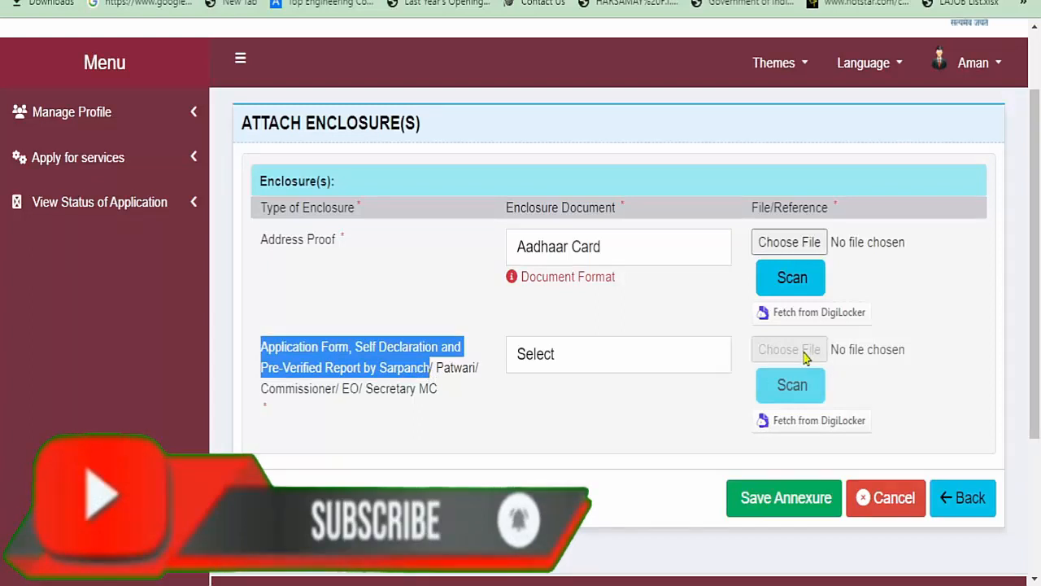
Choose the Application Form, Self Declaration and Verification Report document for the second enclosure and save the annexure
left_click(591, 356)
left_click(570, 403)
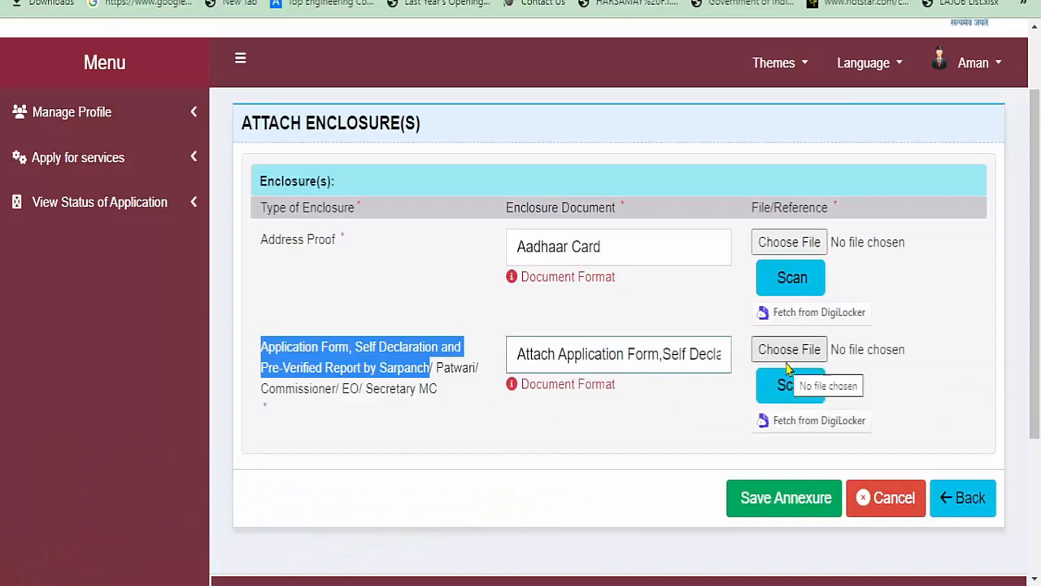
left_click(610, 460)
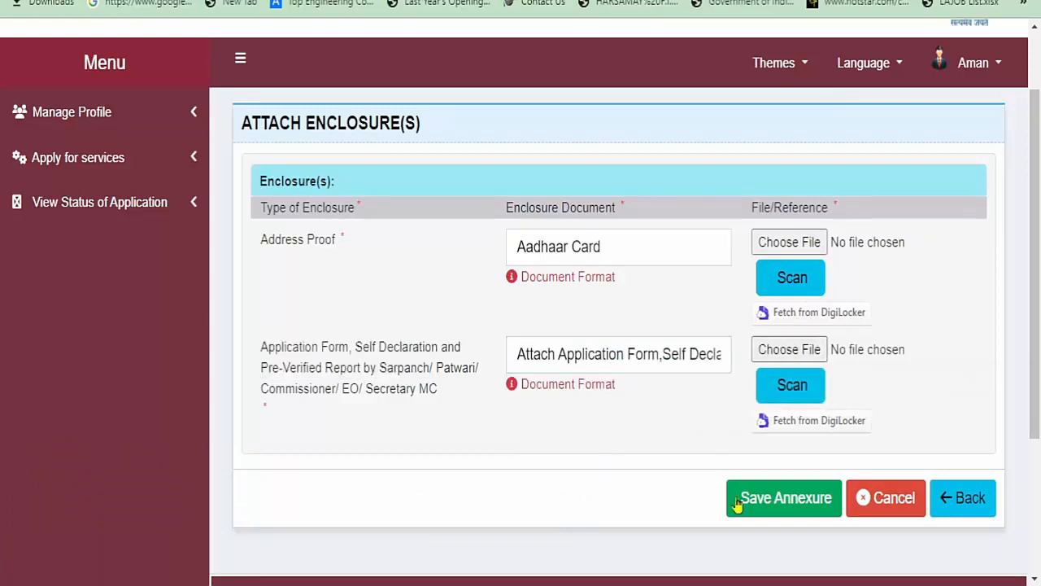
left_click(794, 504)
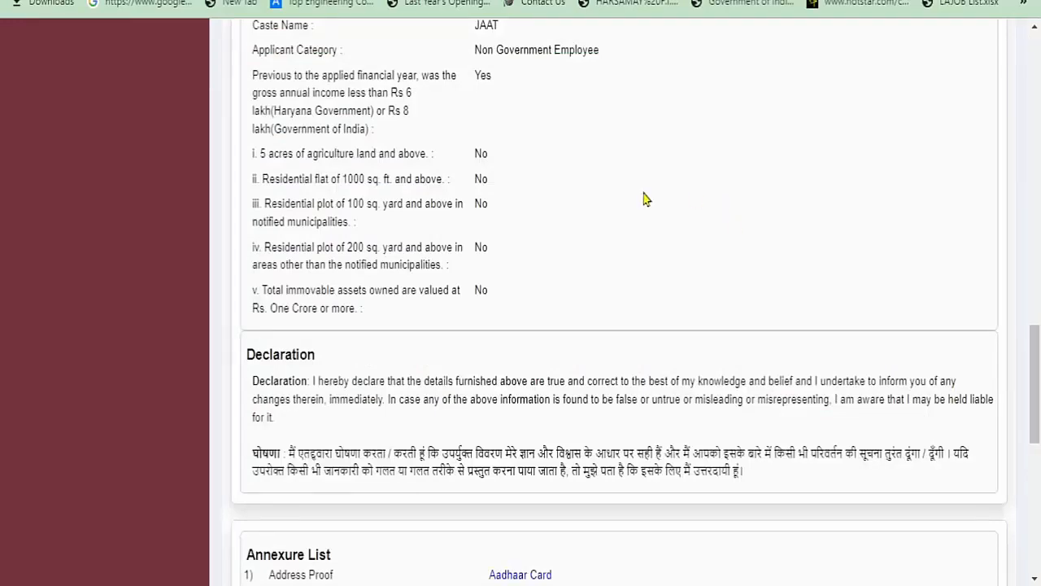
Check both enclosures in the Annexure List of the application summary and submit the application
scroll(646, 200, "down", 3)
scroll(527, 99, "down", 1)
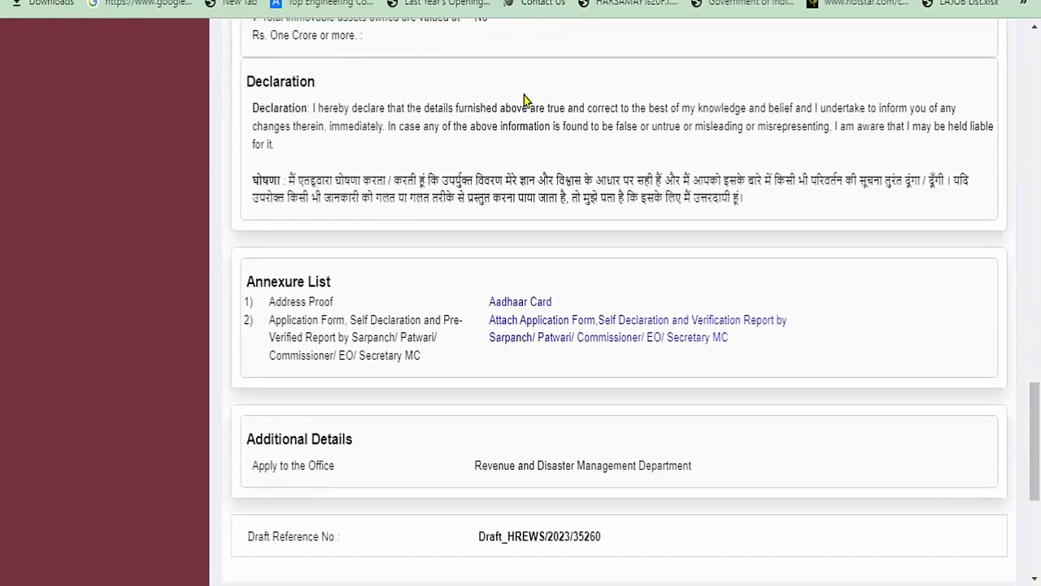
scroll(525, 98, "down", 1)
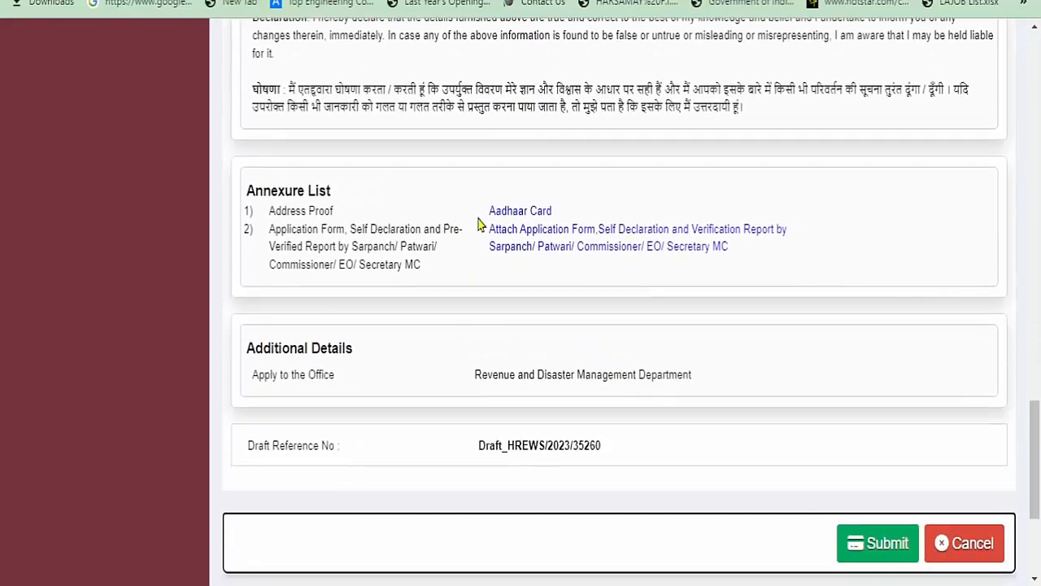
left_click_drag(480, 219, 553, 214)
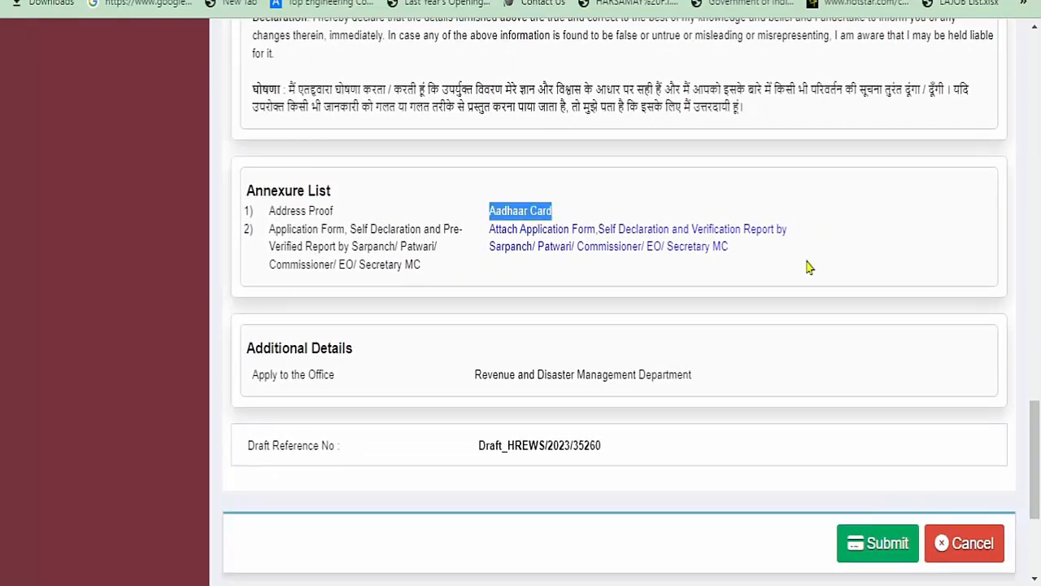
triple_click(772, 264)
left_click_drag(720, 253, 757, 249)
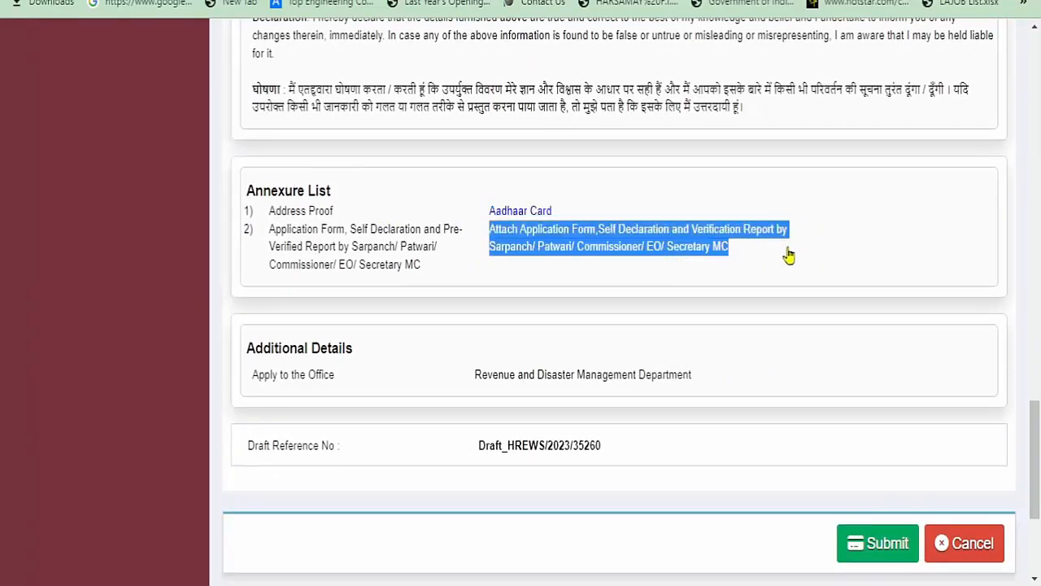
left_click(890, 248)
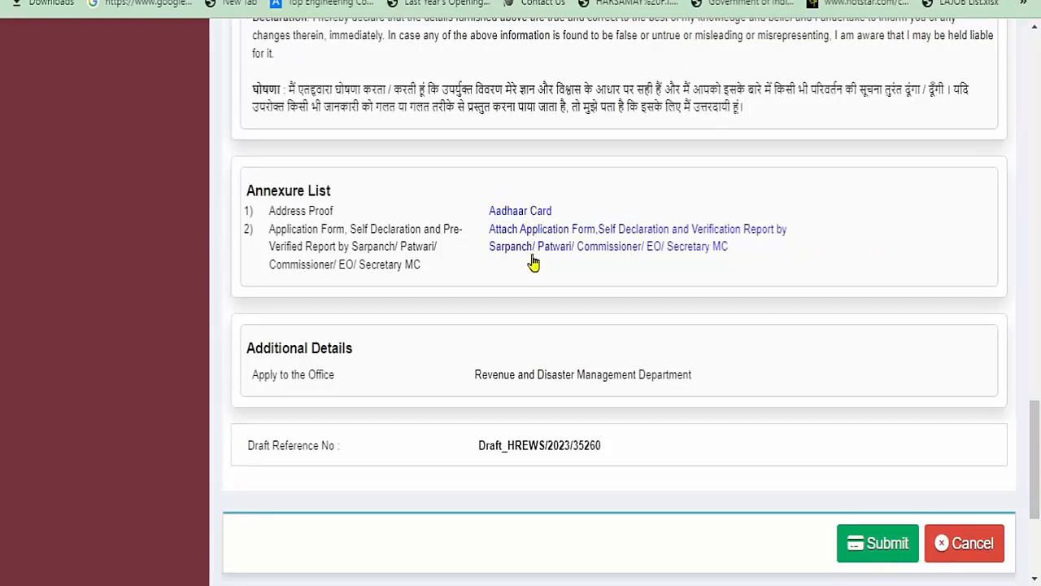
scroll(833, 322, "down", 1)
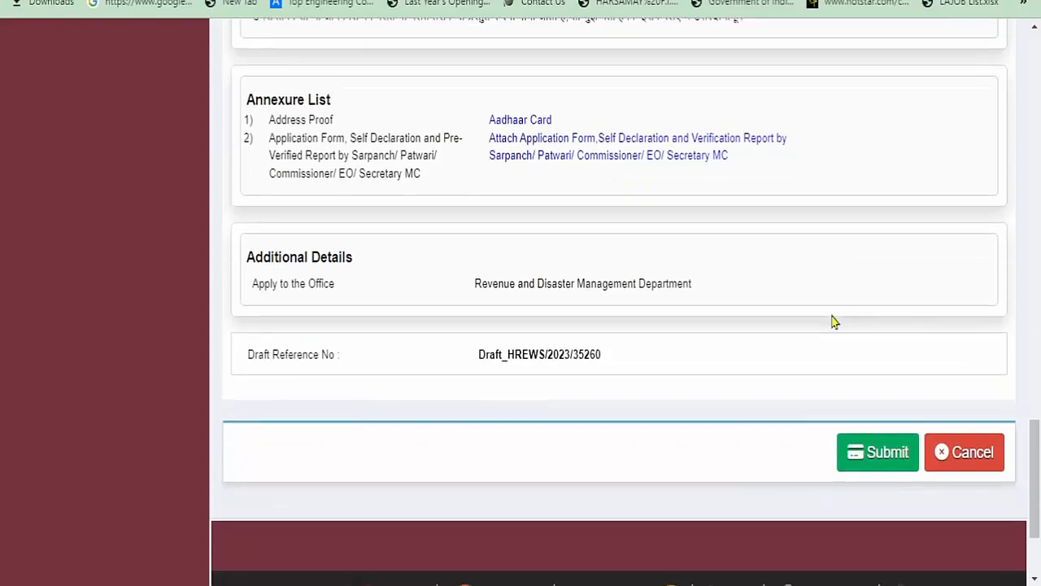
left_click(884, 459)
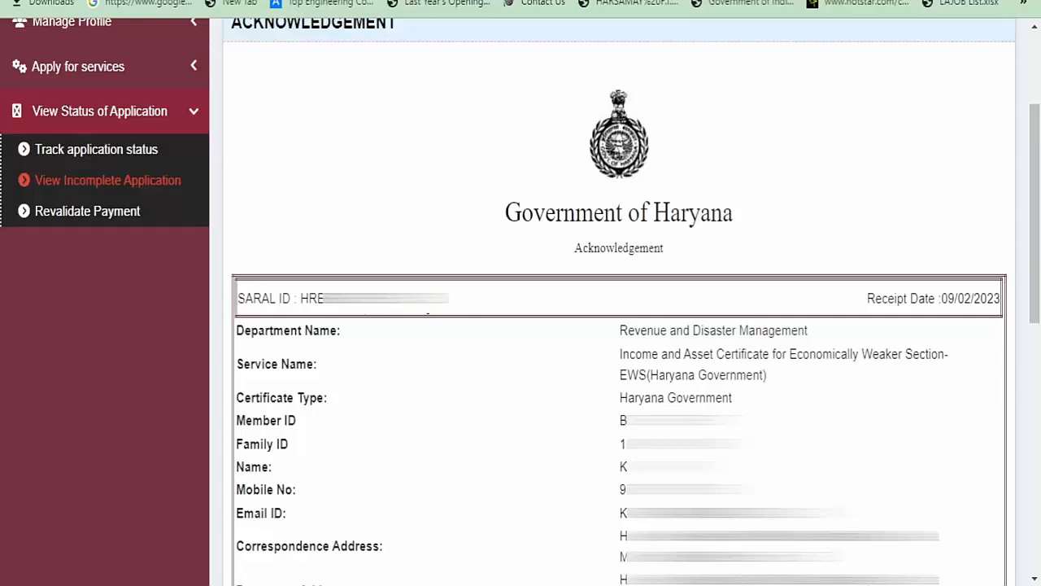
Examine the SARAL ID and the Service Name on the application acknowledgement
left_click_drag(444, 300, 297, 298)
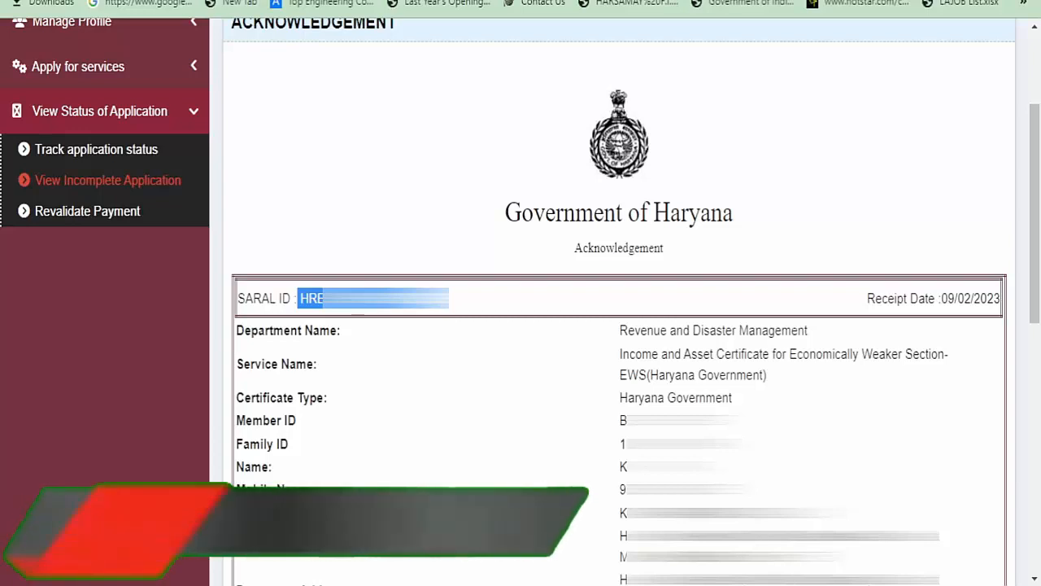
left_click(406, 211)
left_click_drag(449, 298, 300, 298)
left_click(338, 196)
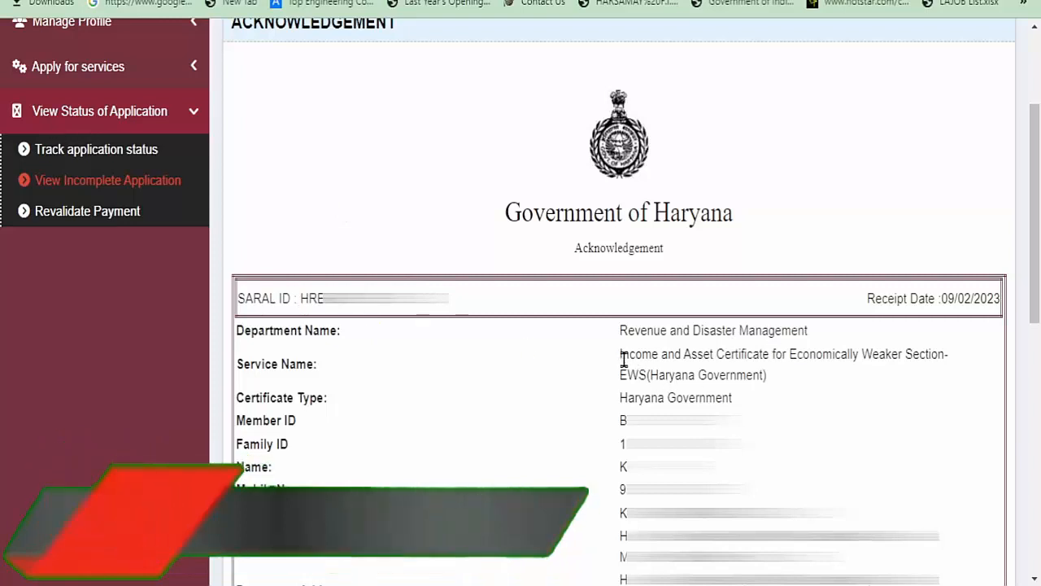
left_click_drag(620, 355, 950, 376)
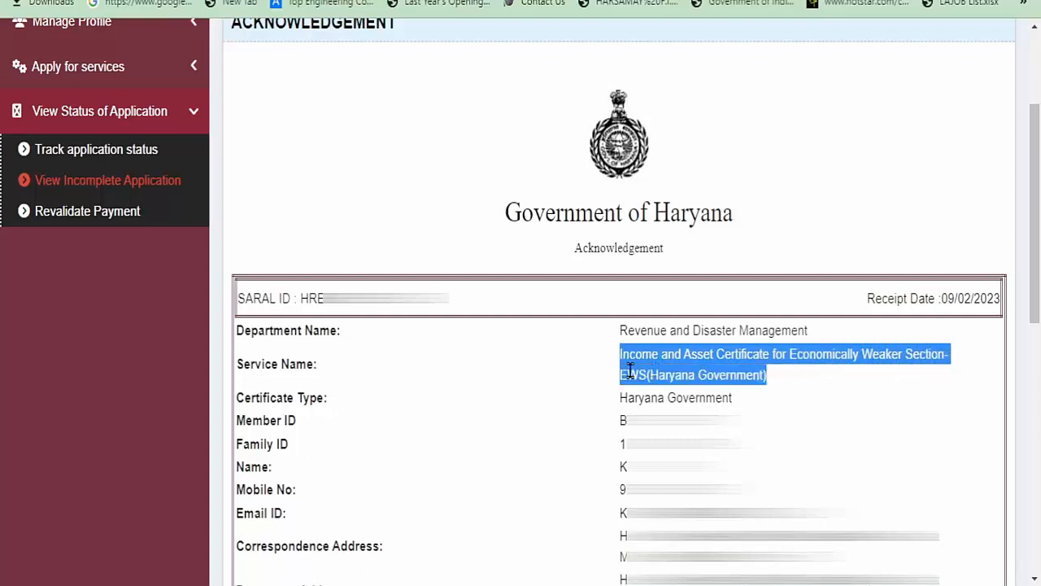
left_click(780, 385)
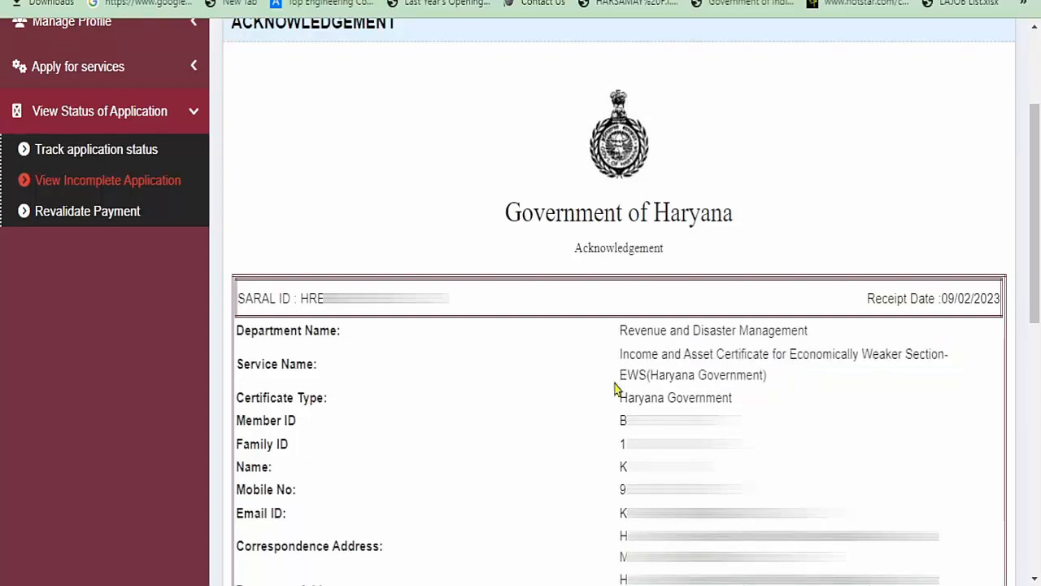
left_click_drag(616, 380, 658, 374)
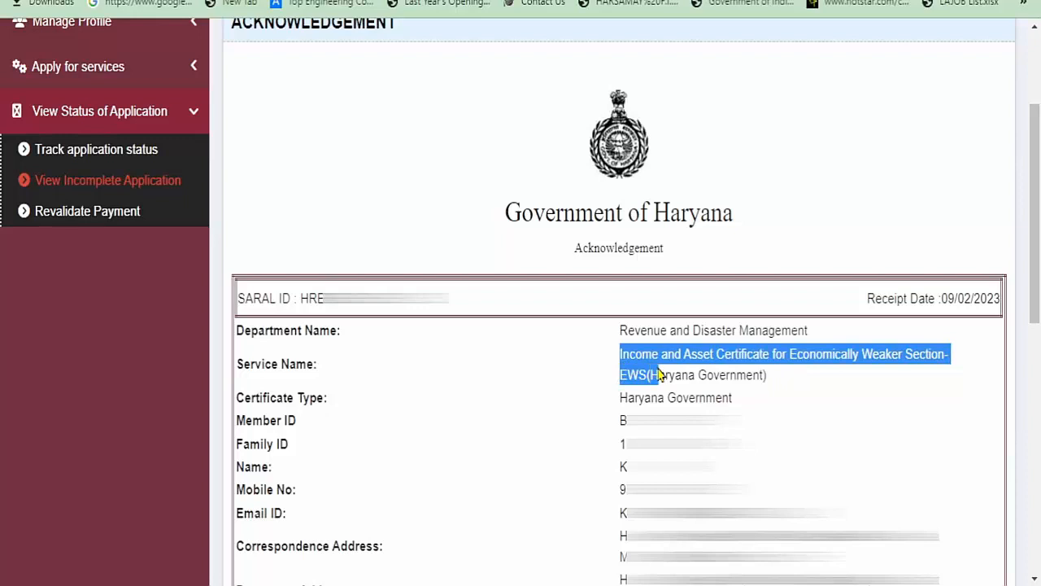
left_click(648, 410)
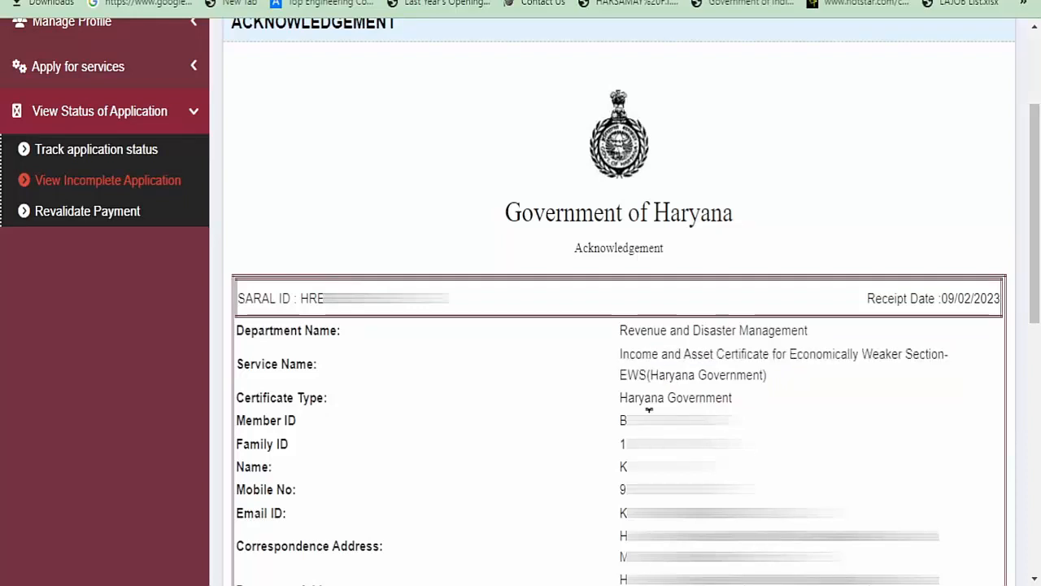